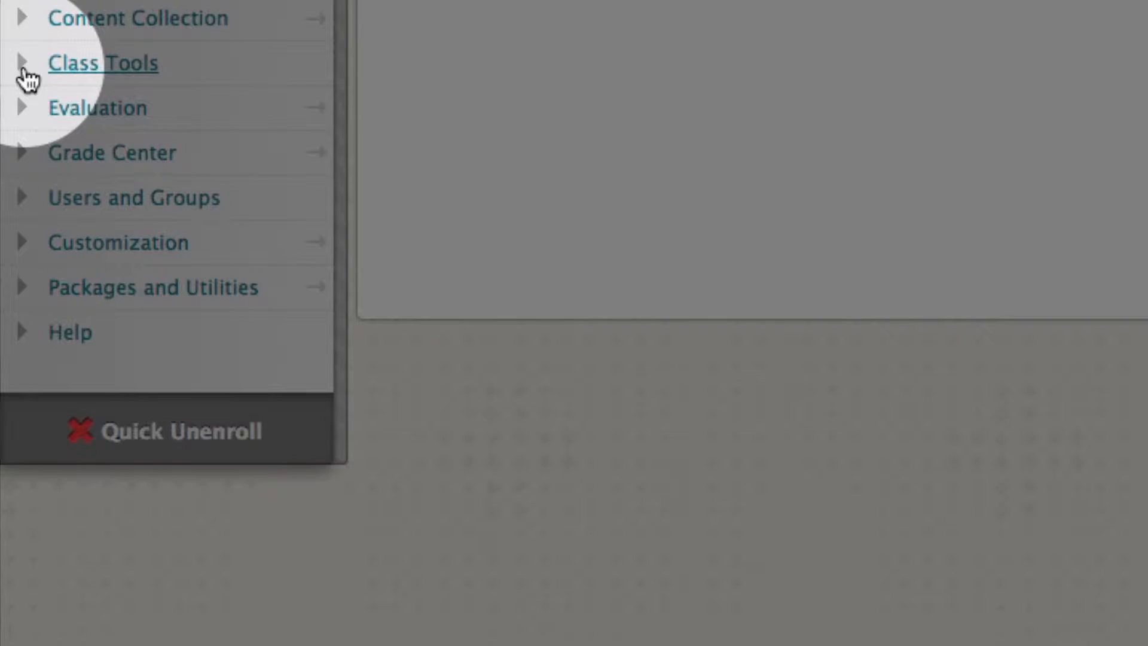
- Open Sample Test for editing from the class's Tests, Surveys, and Pools tool
left_click(21, 62)
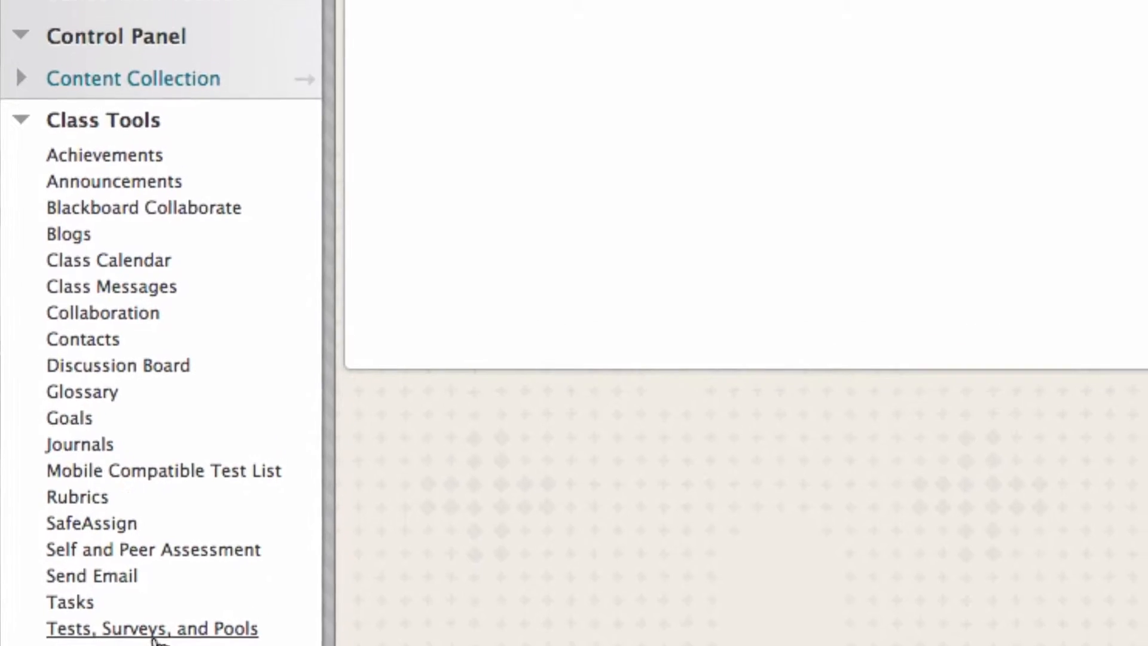
left_click(161, 592)
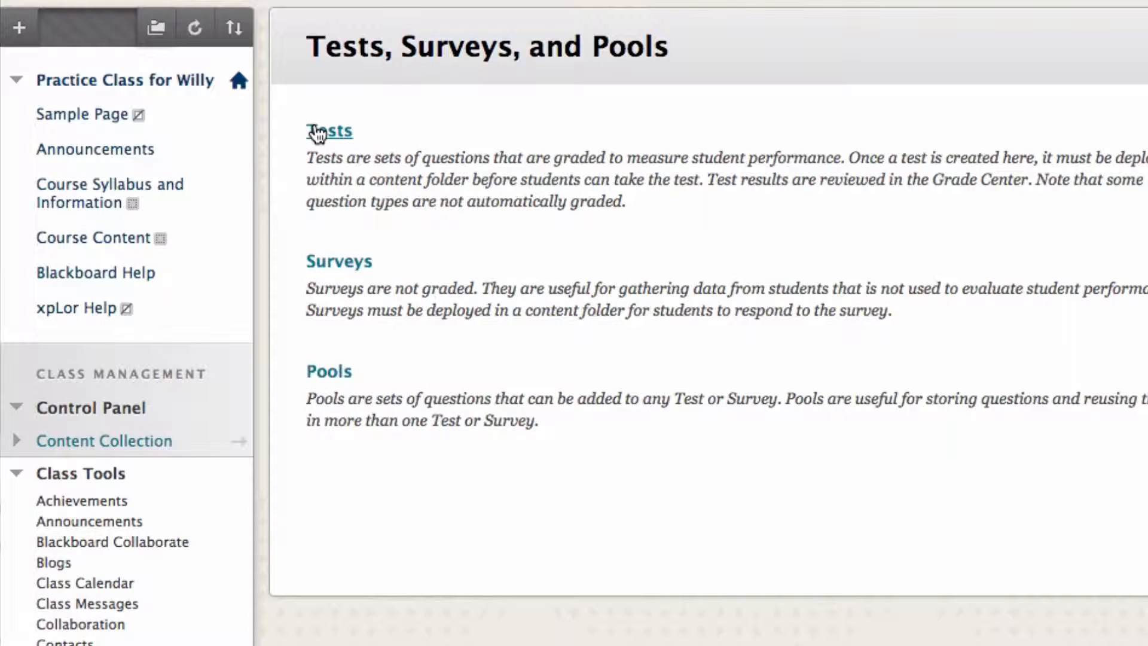
left_click(317, 133)
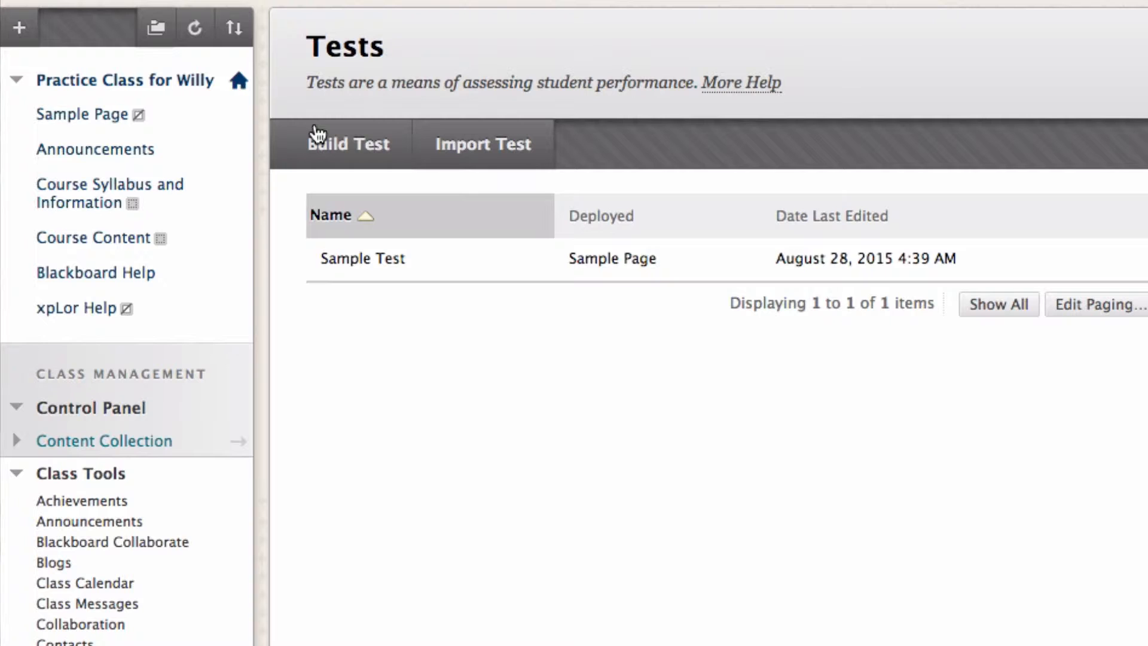
mouse_move(395, 254)
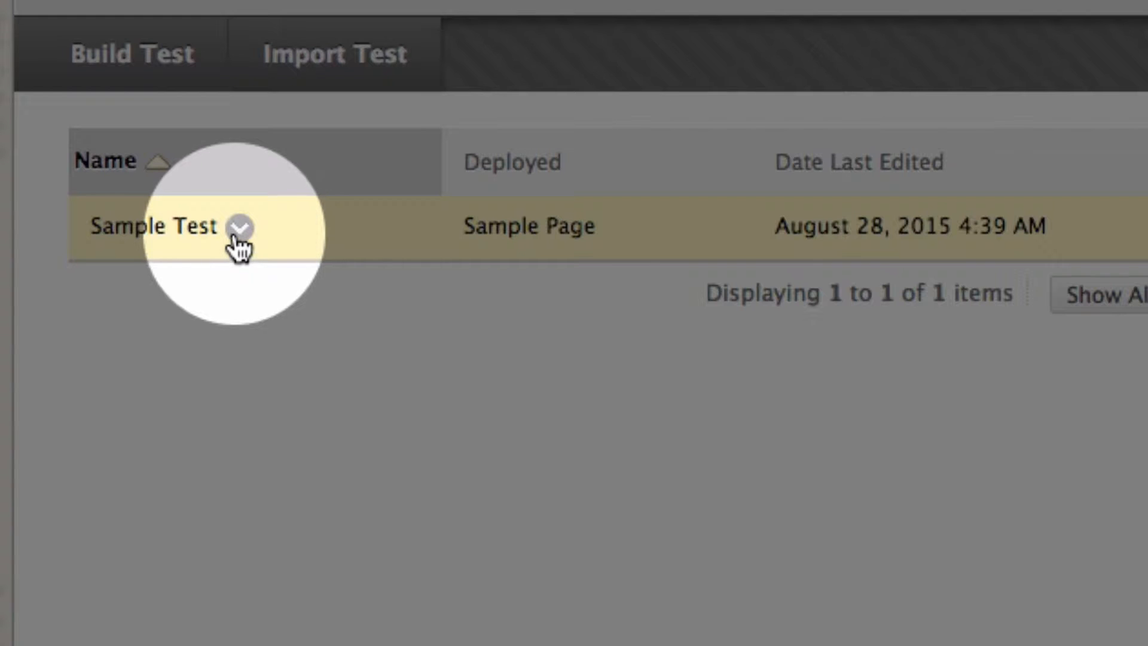
left_click(239, 229)
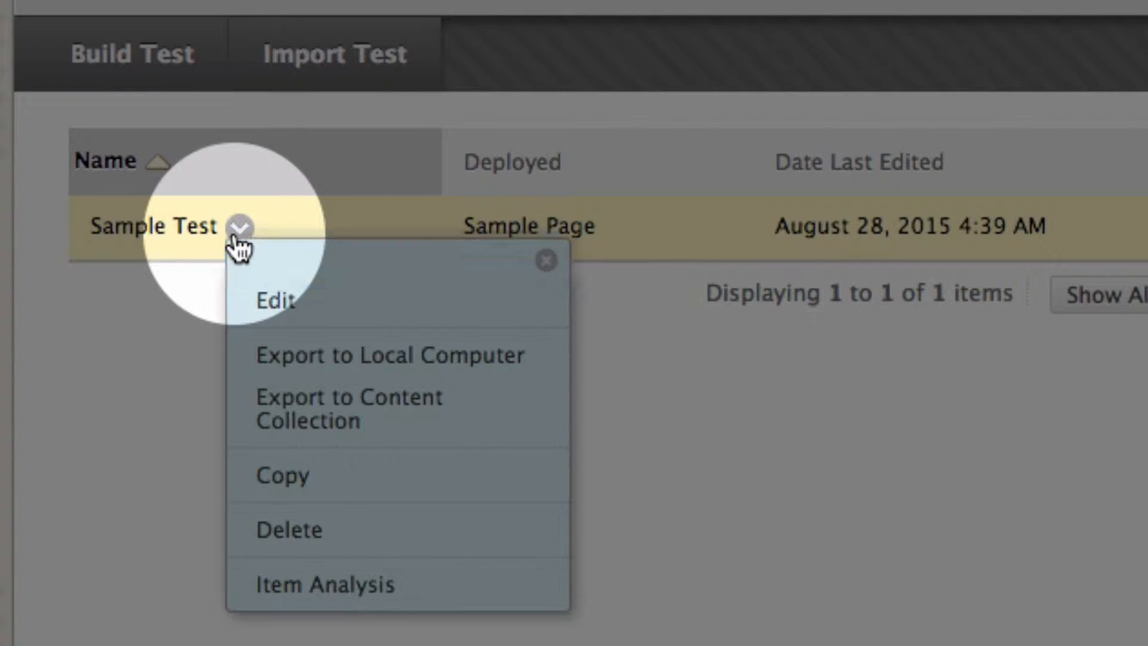
left_click(274, 302)
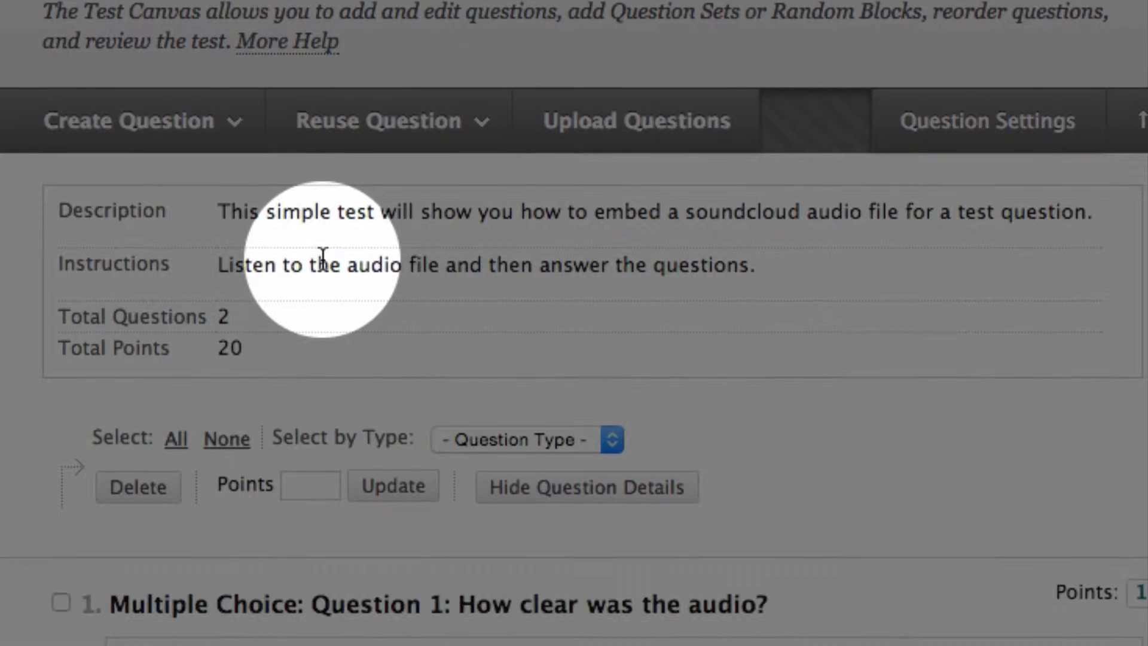
- Open multiple-choice Question 1, "How clear was the audio?", for editing
scroll(321, 344, "down", 5)
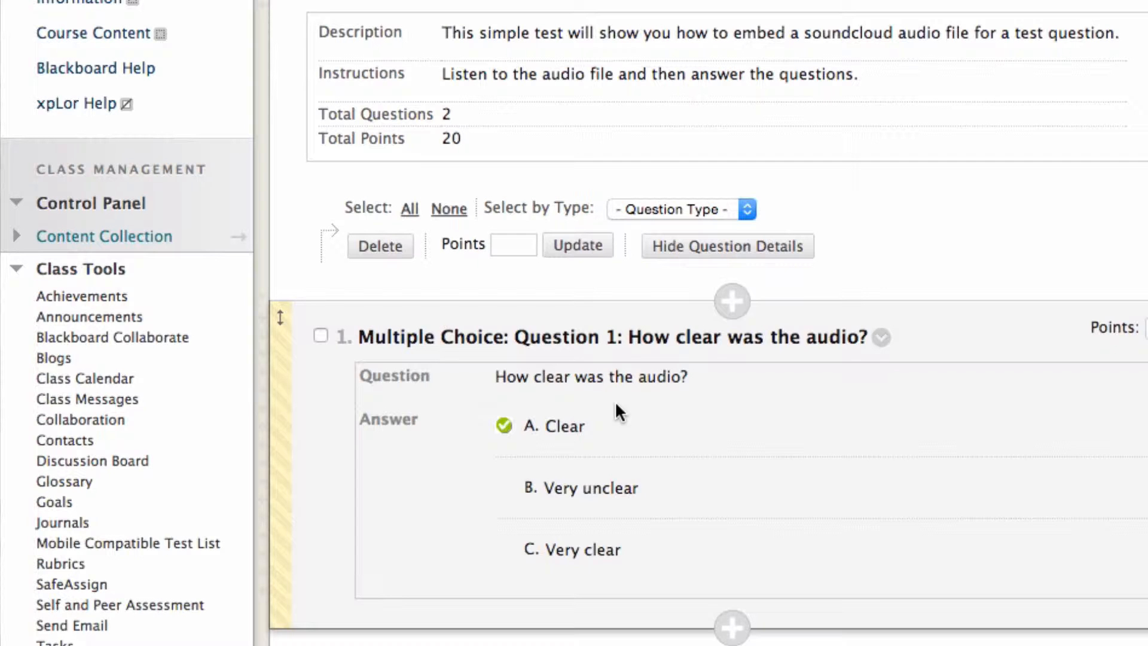
scroll(613, 322, "right", 1)
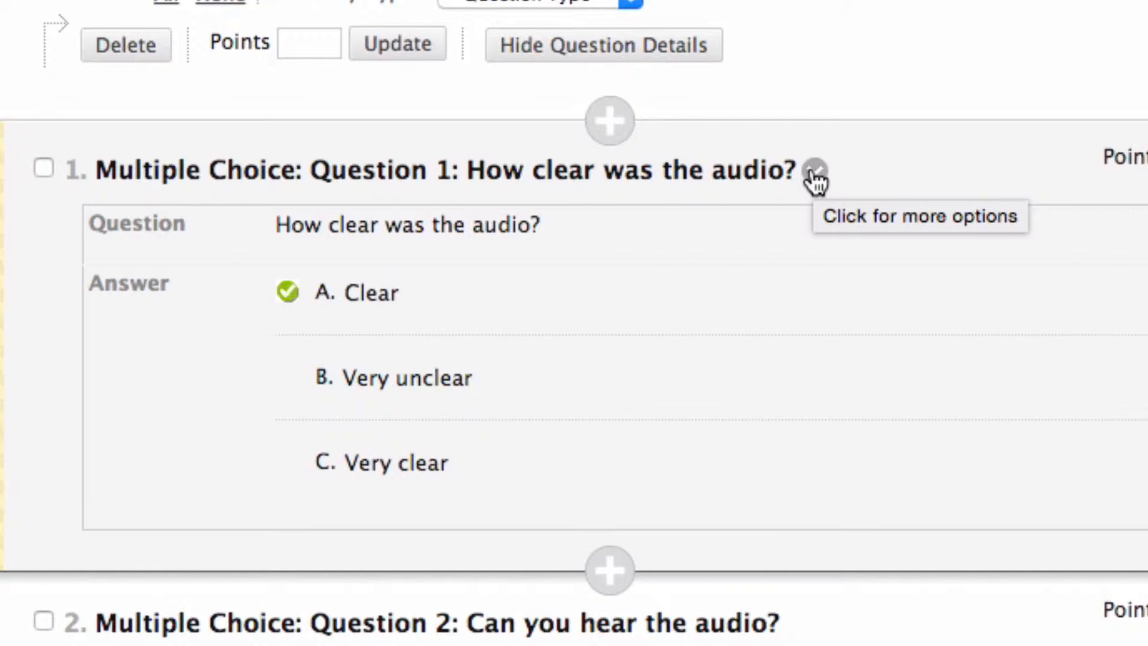
left_click(814, 170)
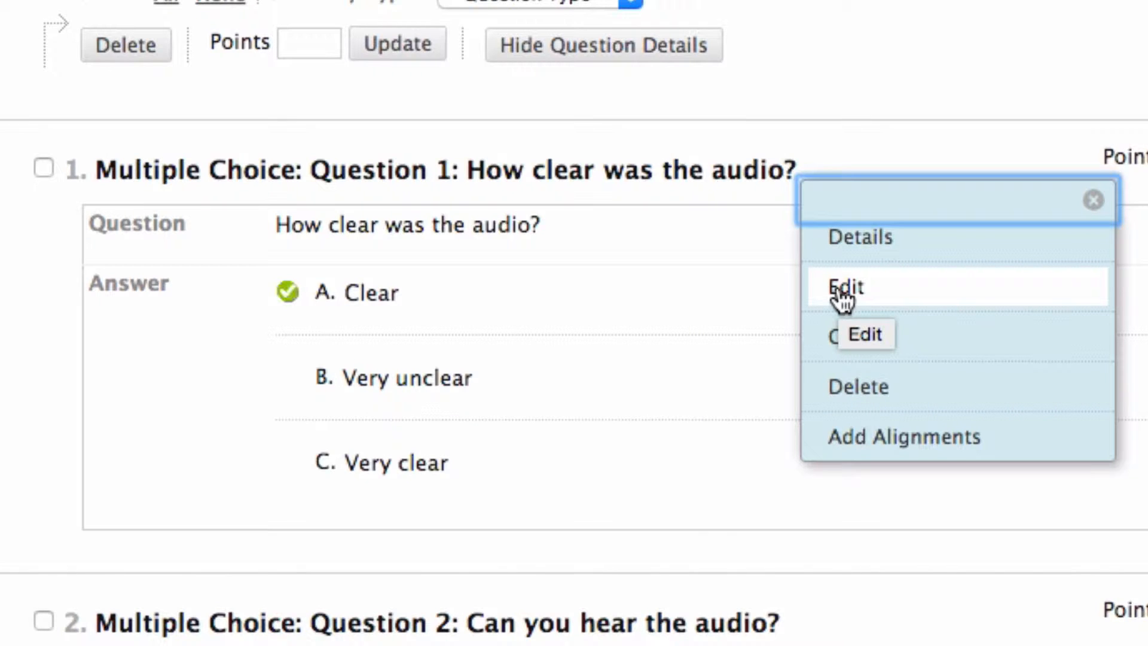
left_click(844, 290)
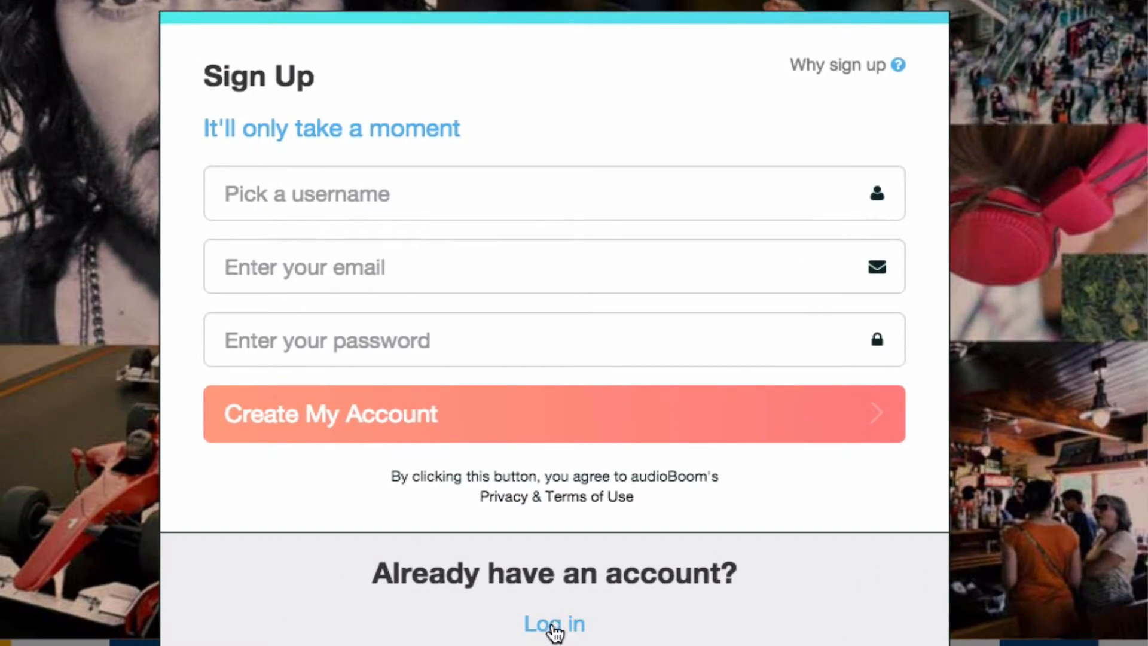
- Switch to audioBoom, log in with the prefilled account, and play the Question 1 recording from the account's own posts
left_click(554, 624)
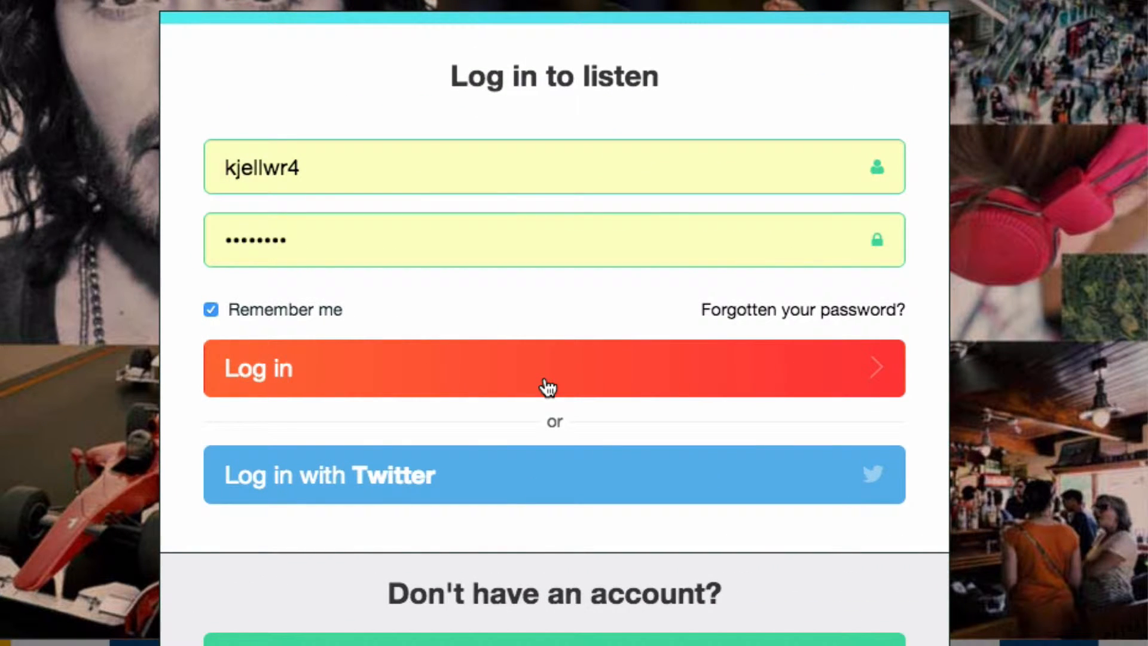
left_click(547, 387)
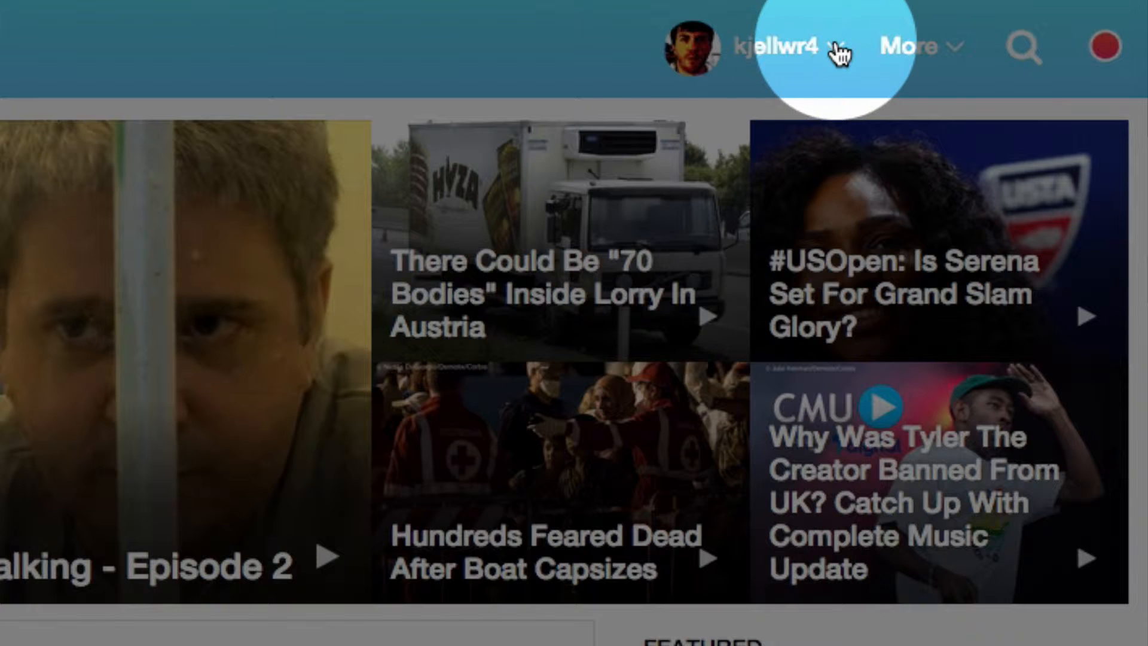
left_click(836, 54)
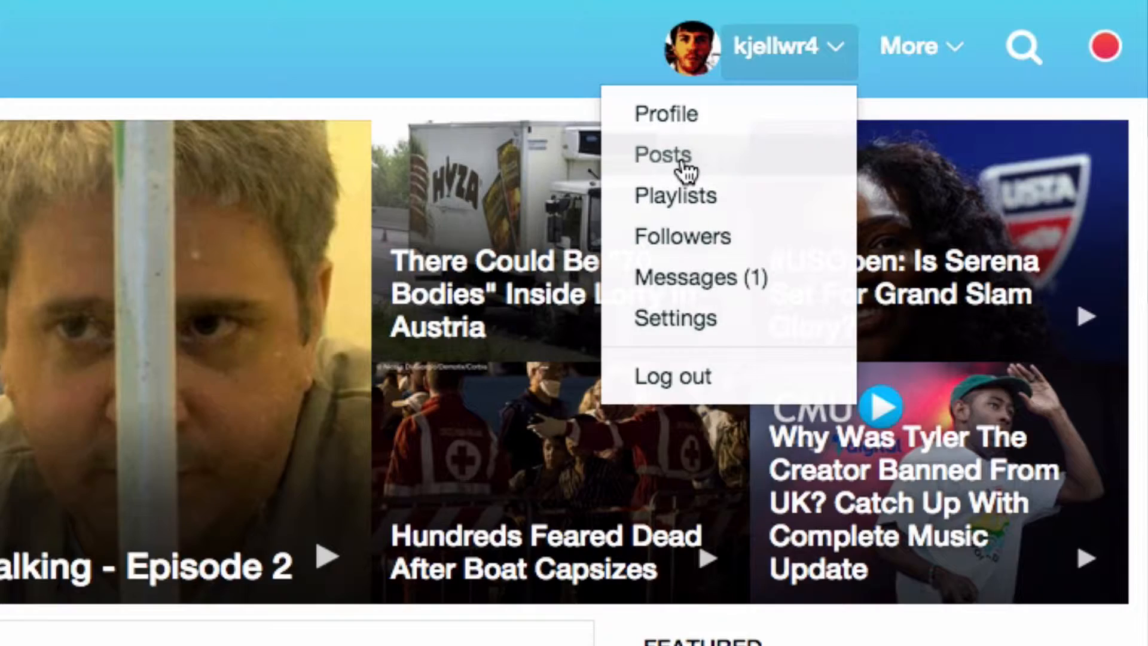
left_click(687, 171)
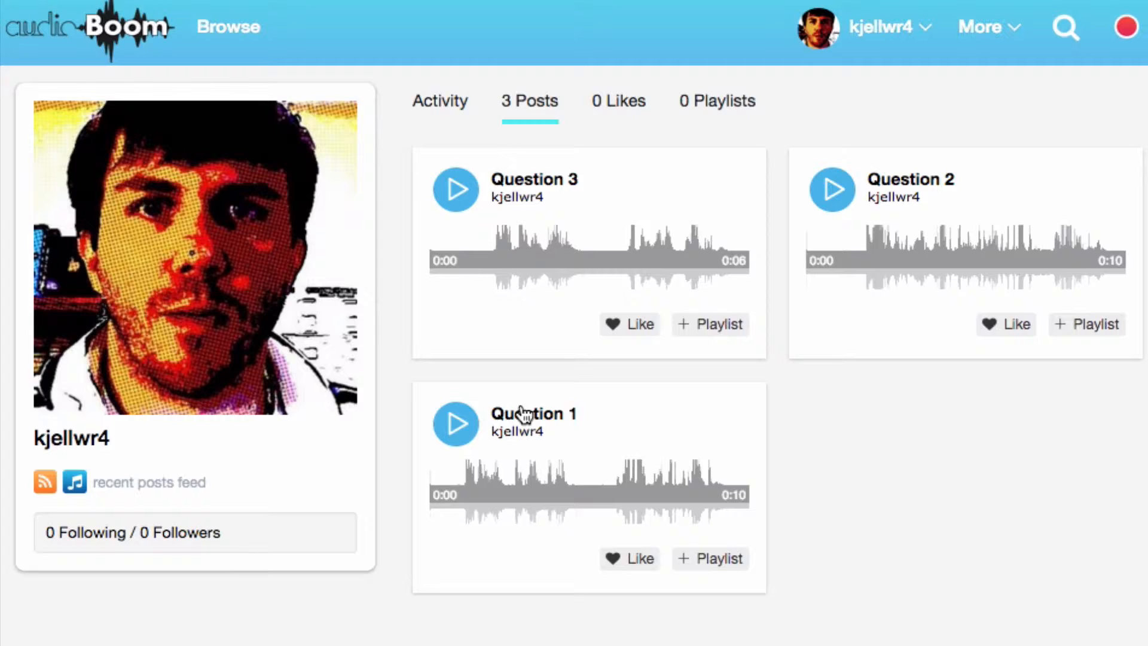
left_click(525, 414)
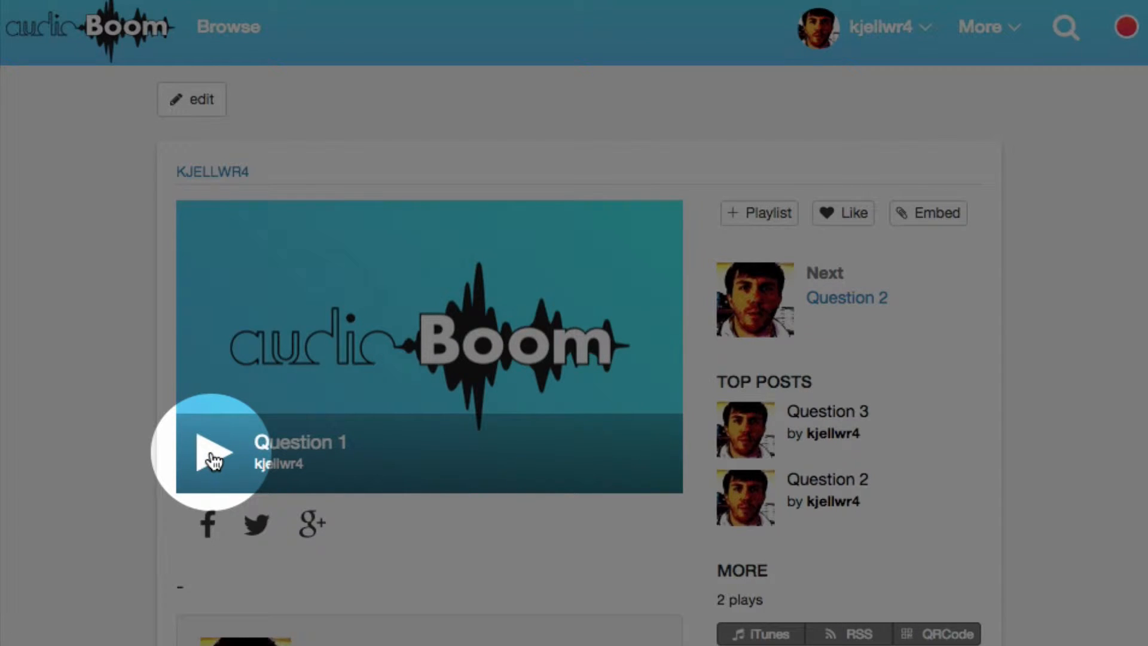
left_click(213, 458)
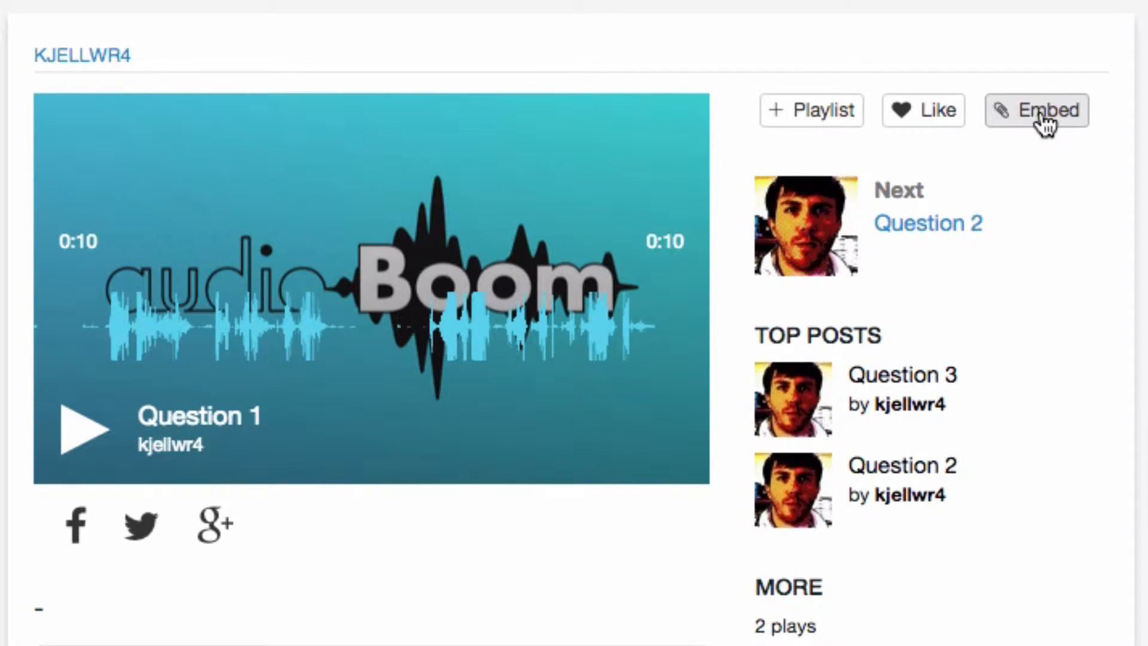
- Copy the Question 1 recording's embed code and open the HTML code of the question text in Blackboard
left_click(1045, 124)
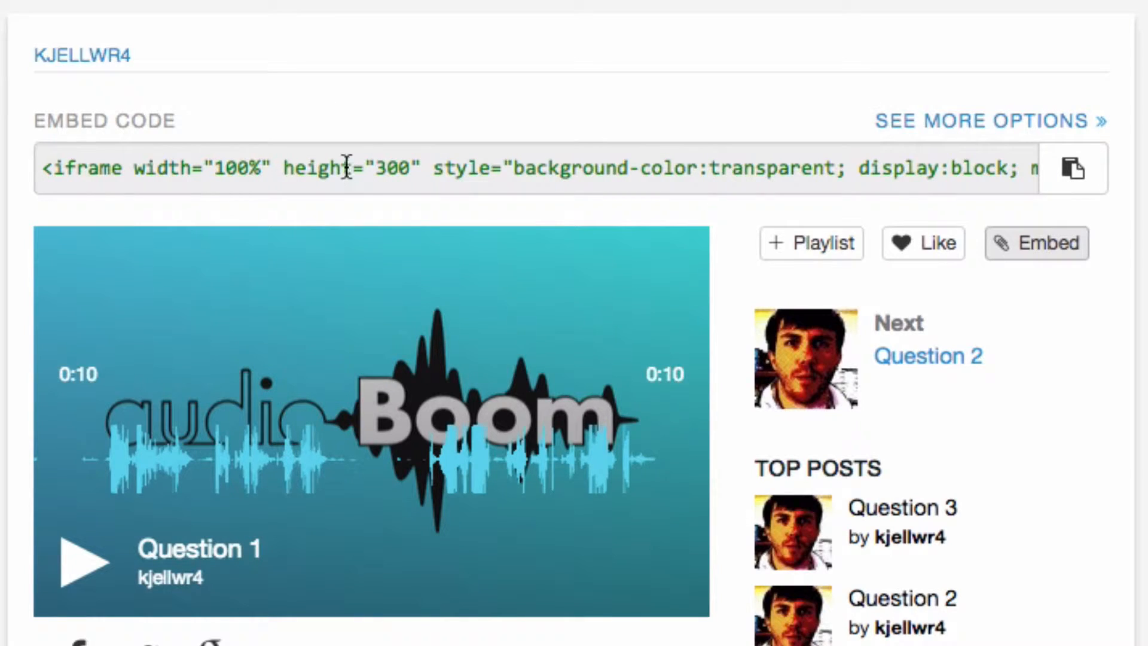
left_click(347, 167)
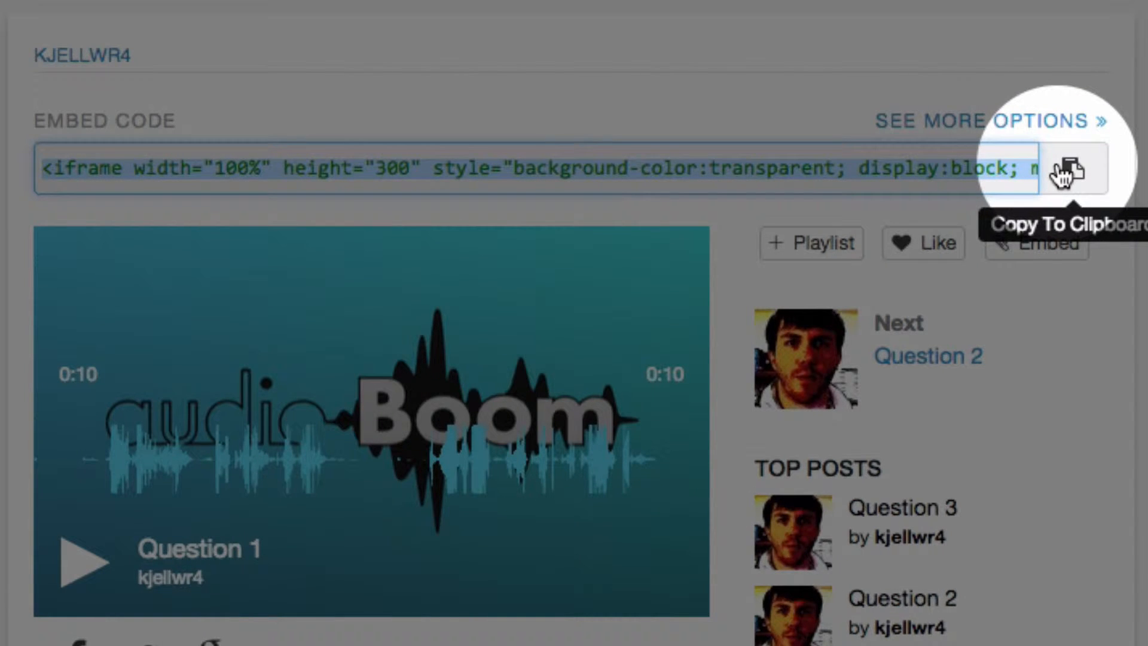
left_click(1061, 173)
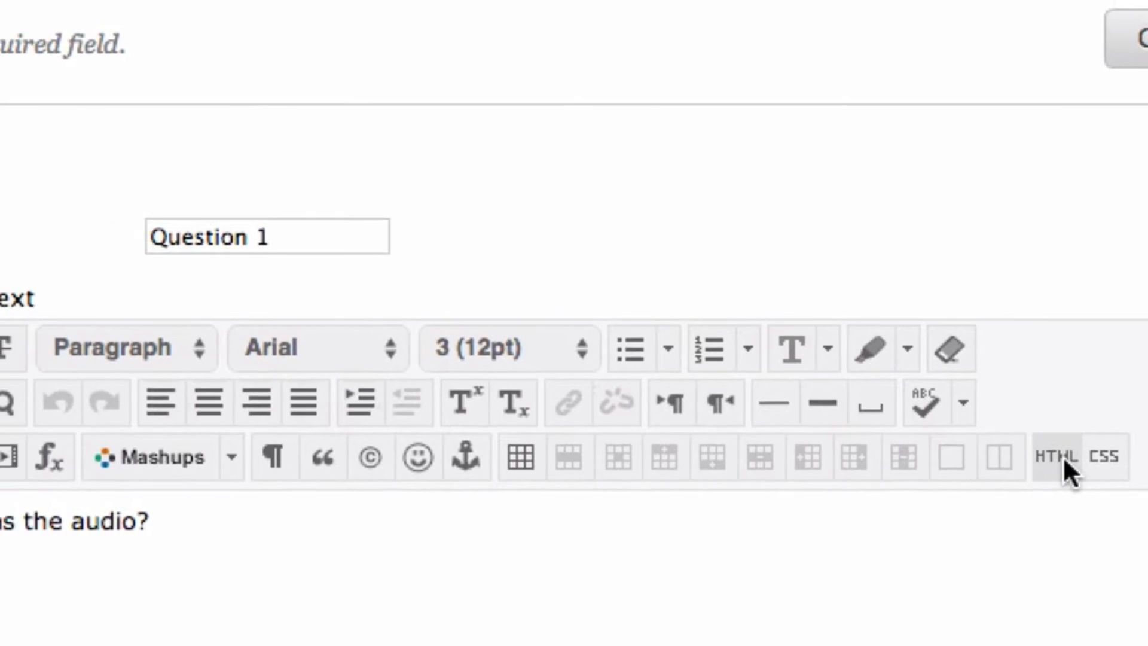
left_click(1096, 460)
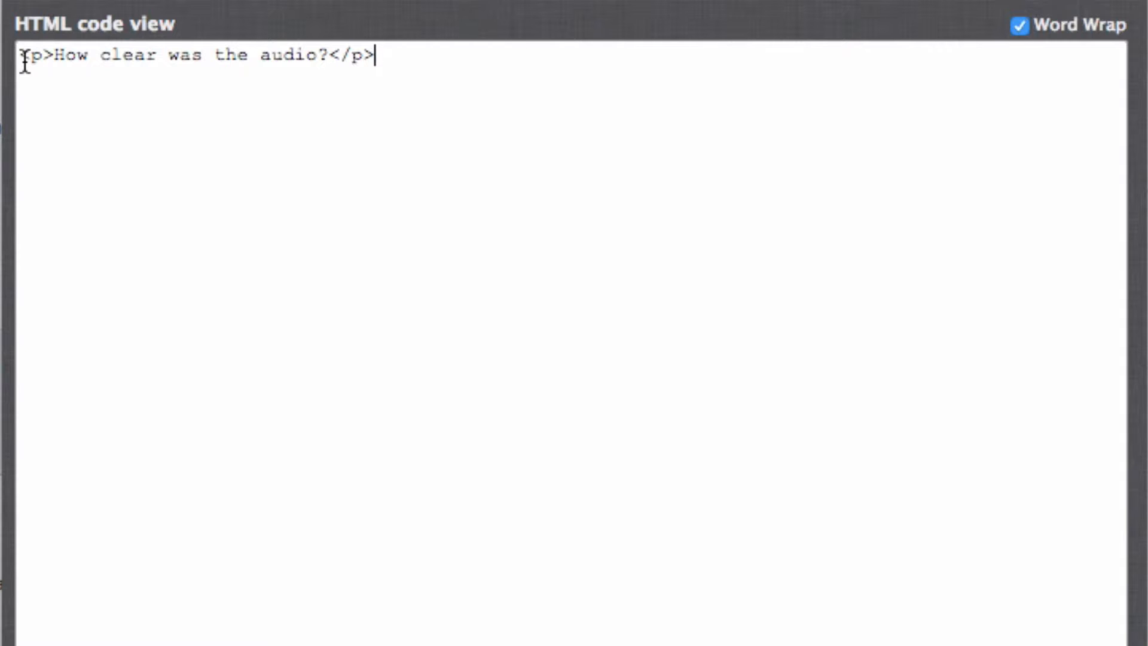
- Paste the audioBoom embed code above the question paragraph, with a blank line between them
left_click(24, 62)
key("Return")
key("Return")
key("Up")
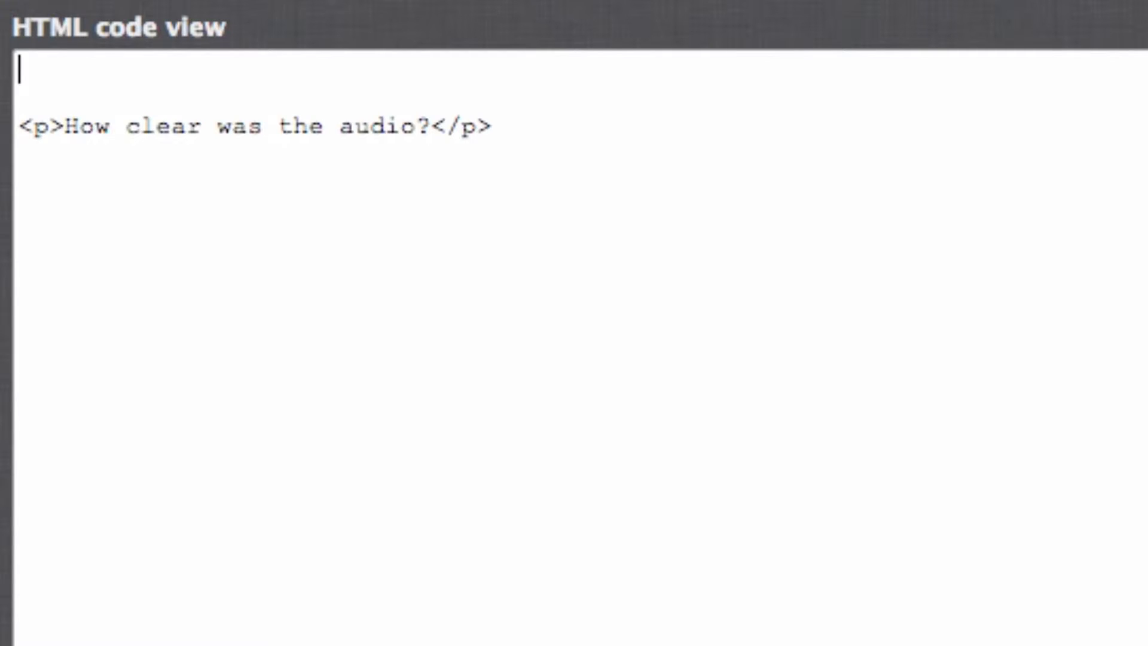
key("ctrl+v")
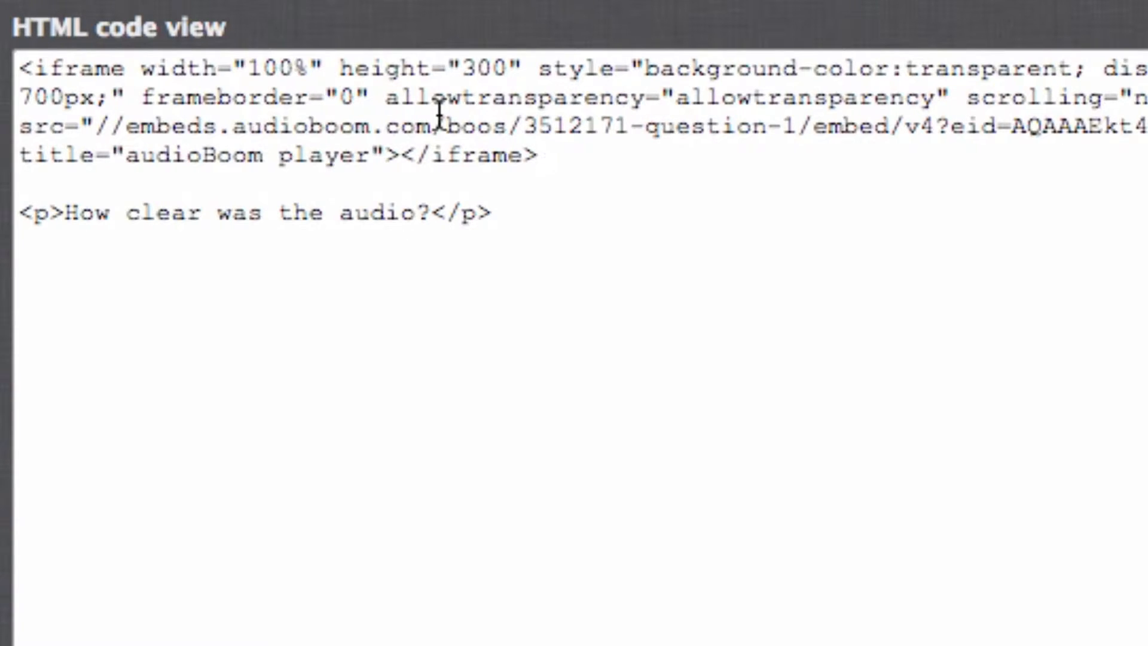
- Delete the embed code and the blank lines above the question paragraph
left_click_drag(579, 157, 19, 68)
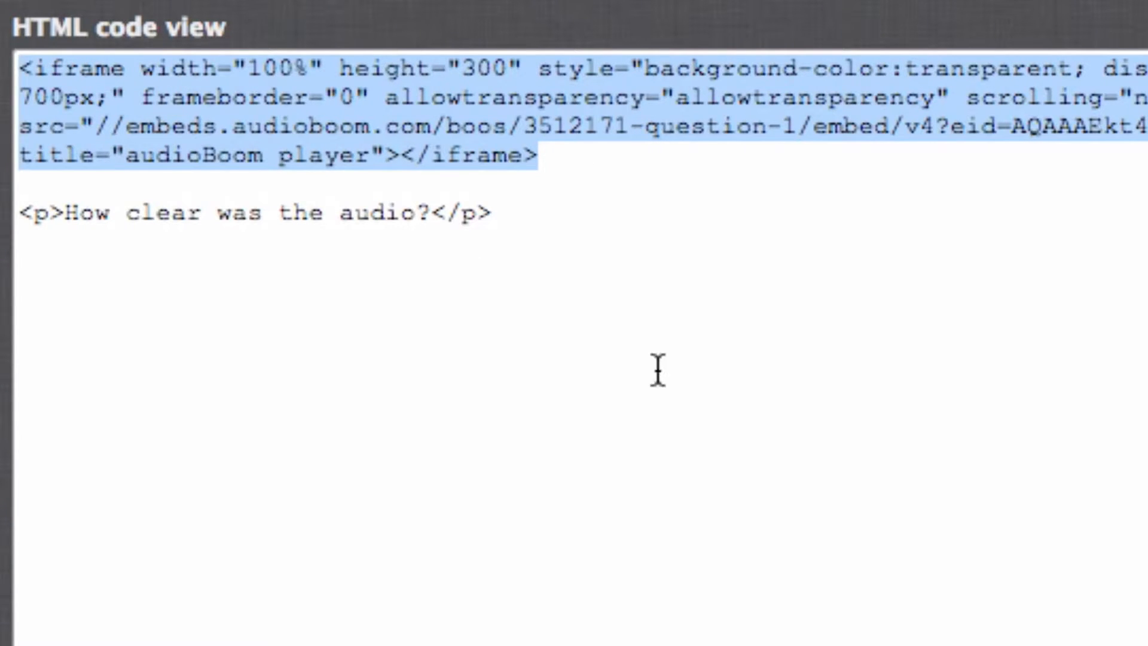
key("BackSpace")
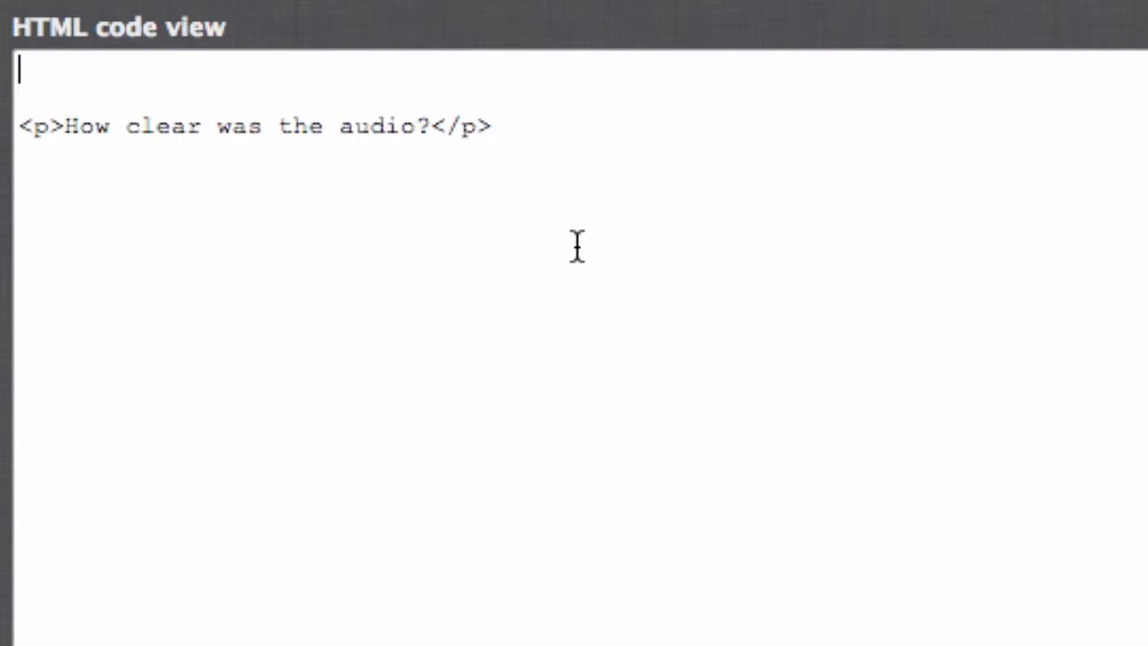
key("Down")
key("BackSpace")
key("Down")
key("BackSpace")
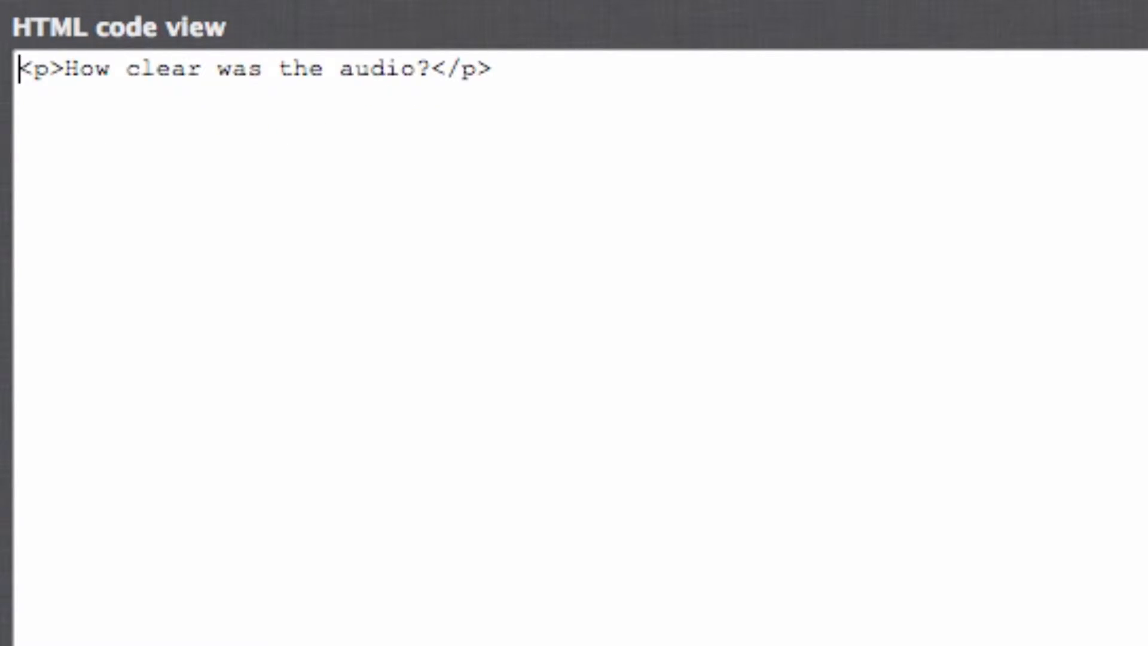
- Paste the audioBoom embed code below the question paragraph after a blank line and update the question text
left_click(587, 85)
key("Return")
key("Return")
key("ctrl+v")
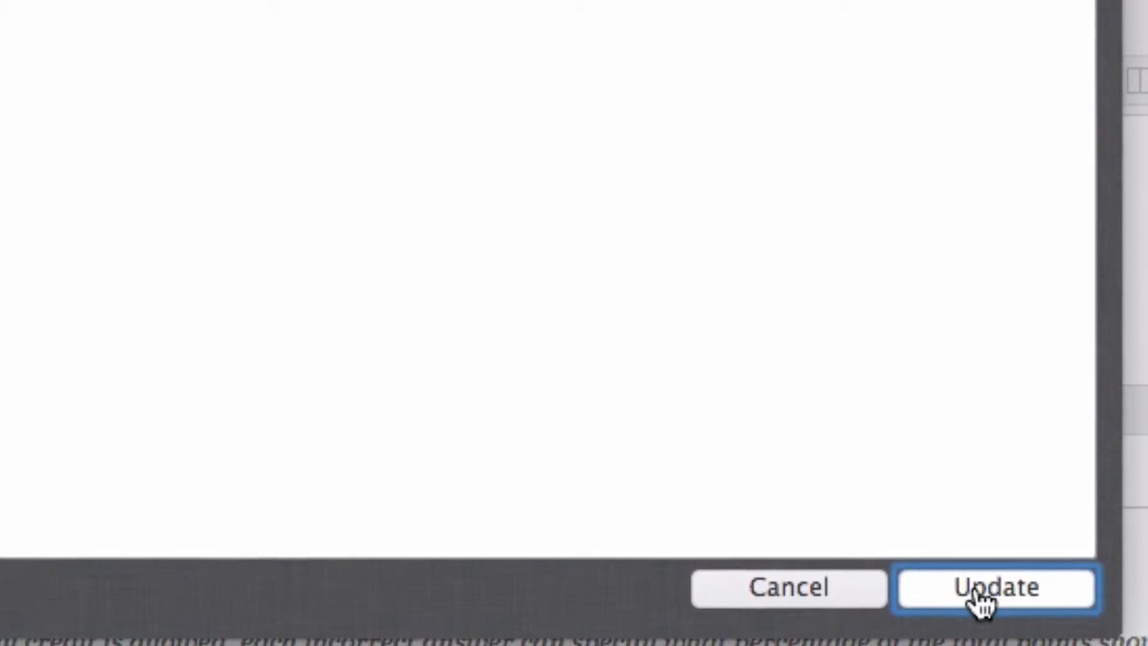
left_click(980, 589)
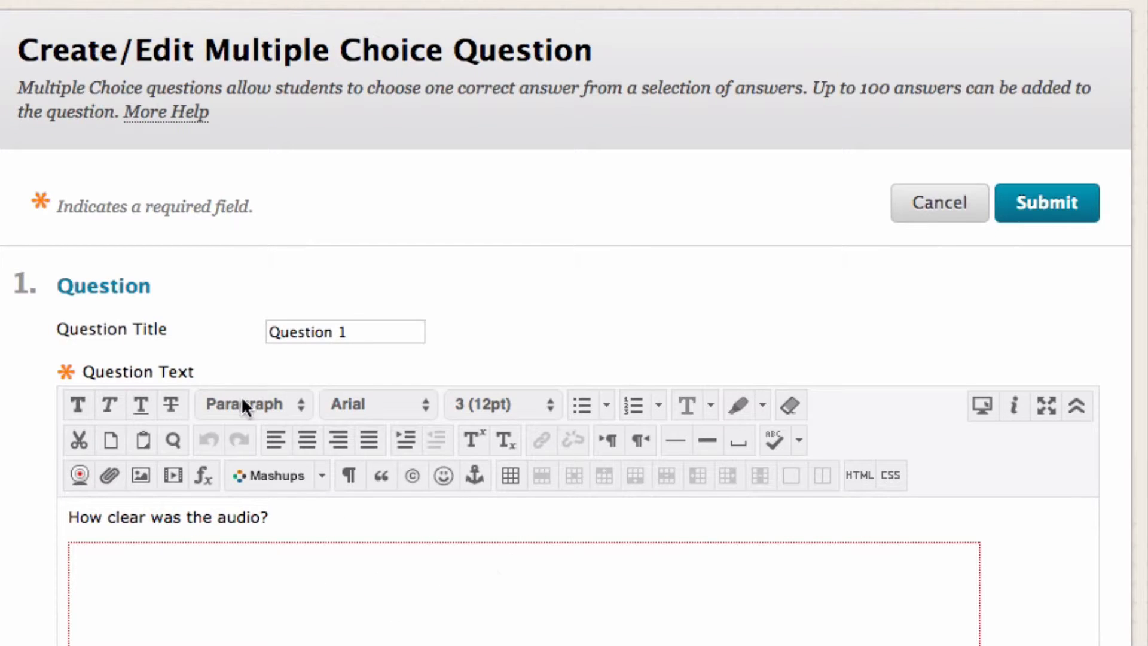
- Submit the edited Question 1 and check its embedded audio player in the Test Canvas
scroll(428, 558, "down", 5)
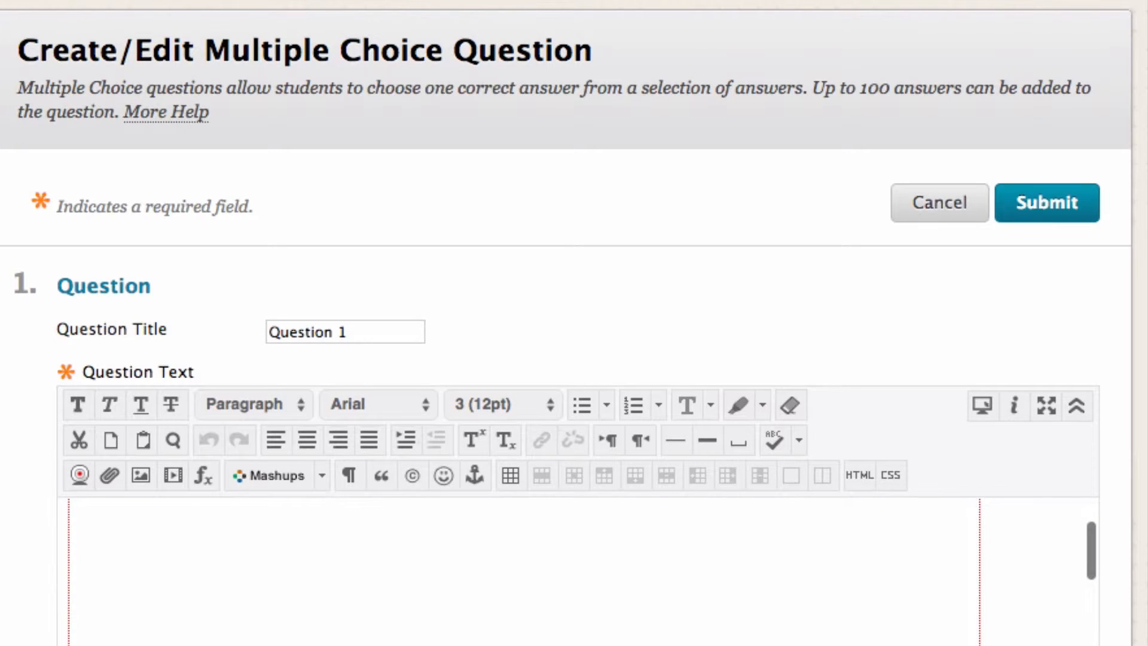
scroll(574, 322, "down", 1)
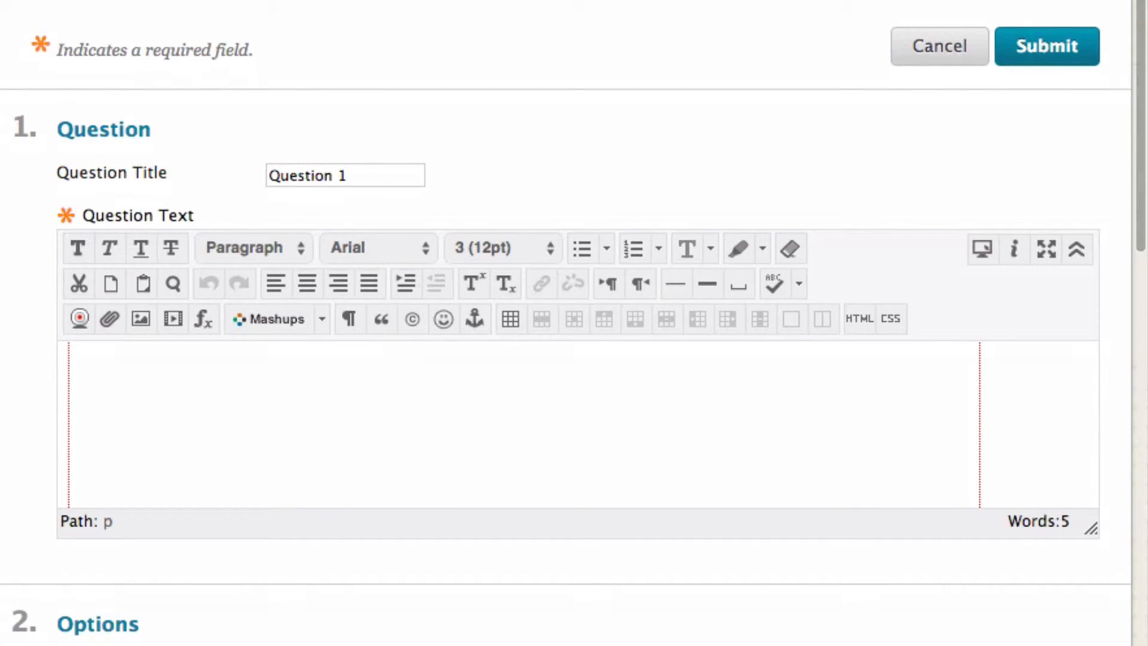
scroll(574, 323, "down", 3)
scroll(574, 323, "down", 10)
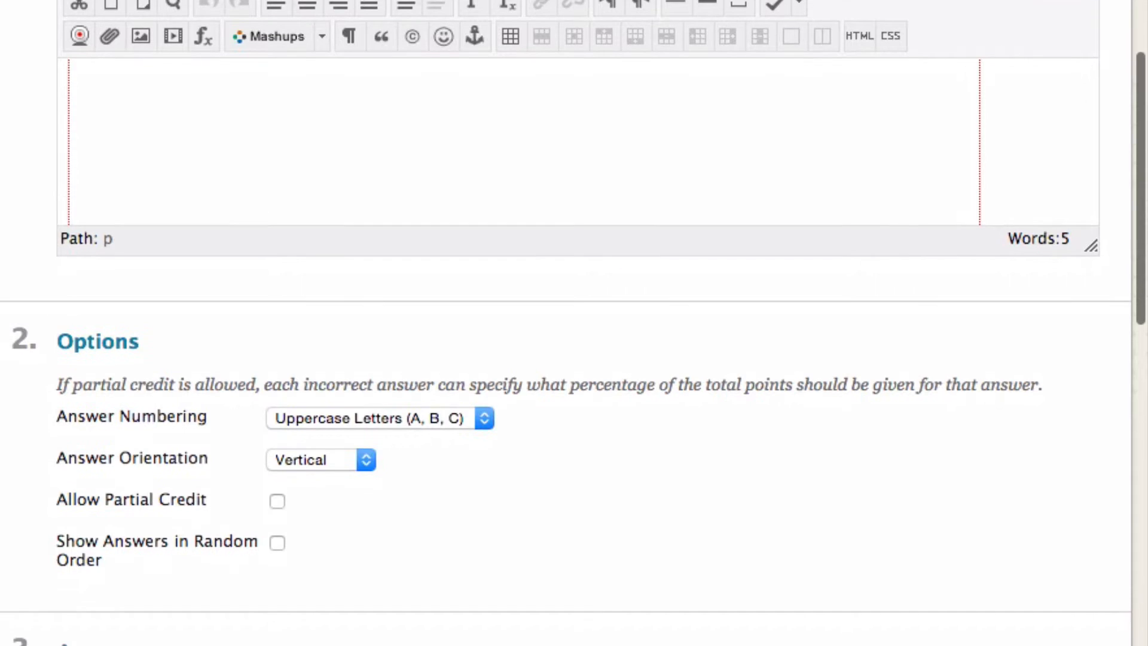
scroll(574, 323, "down", 20)
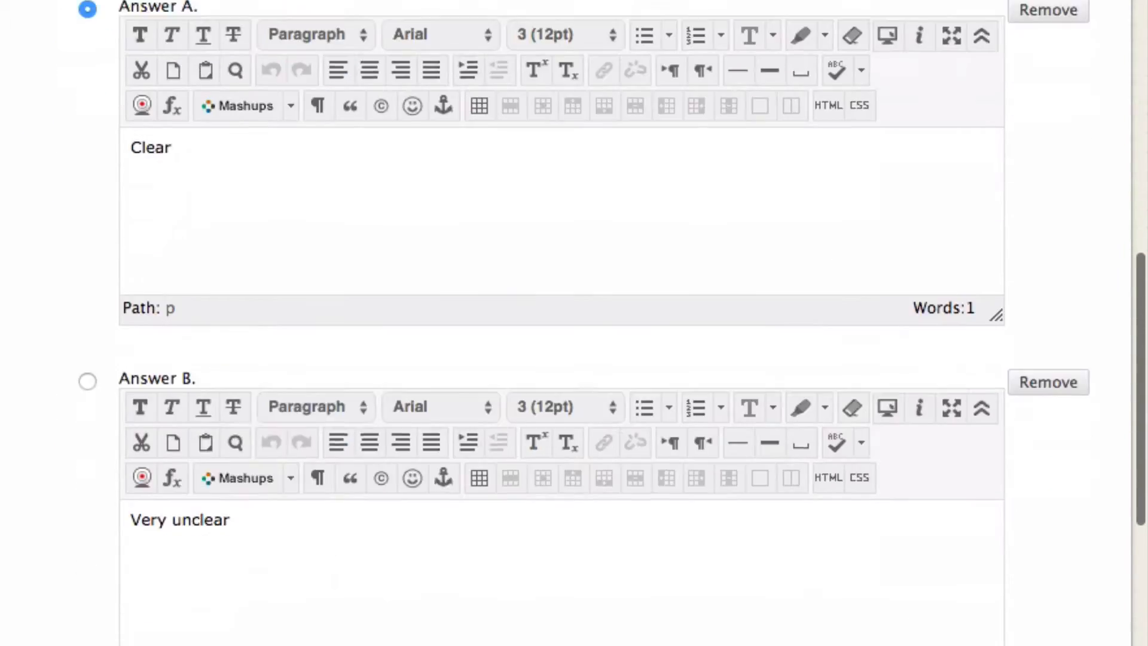
scroll(574, 323, "down", 20)
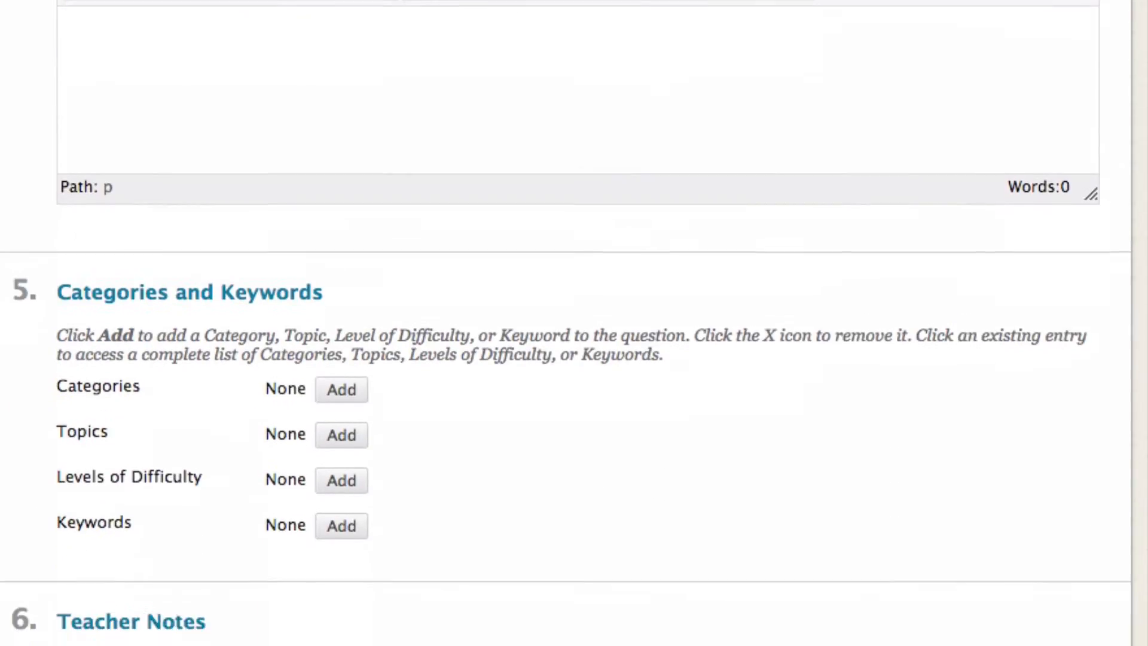
scroll(1059, 577, "down", 1)
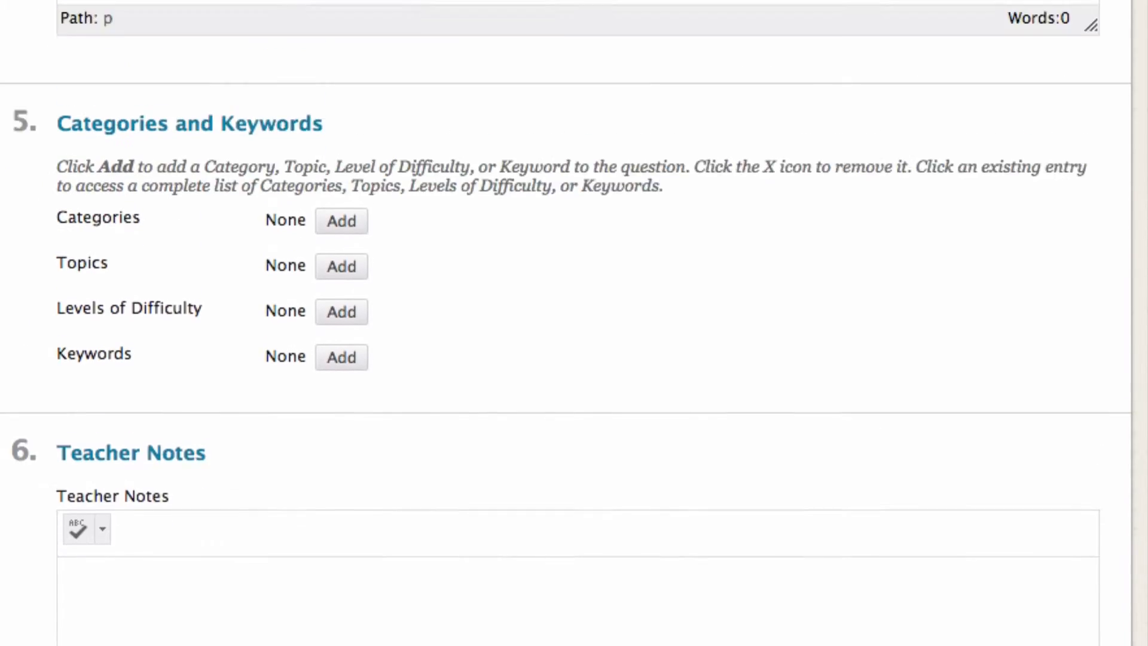
scroll(574, 323, "up", 2)
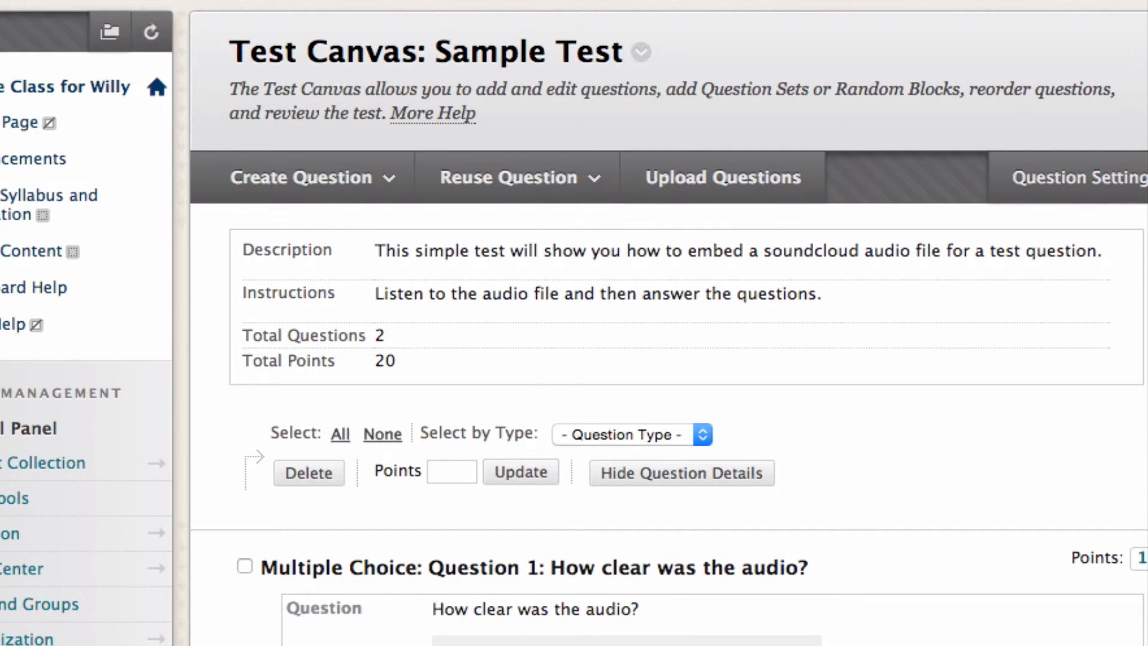
scroll(945, 552, "down", 8)
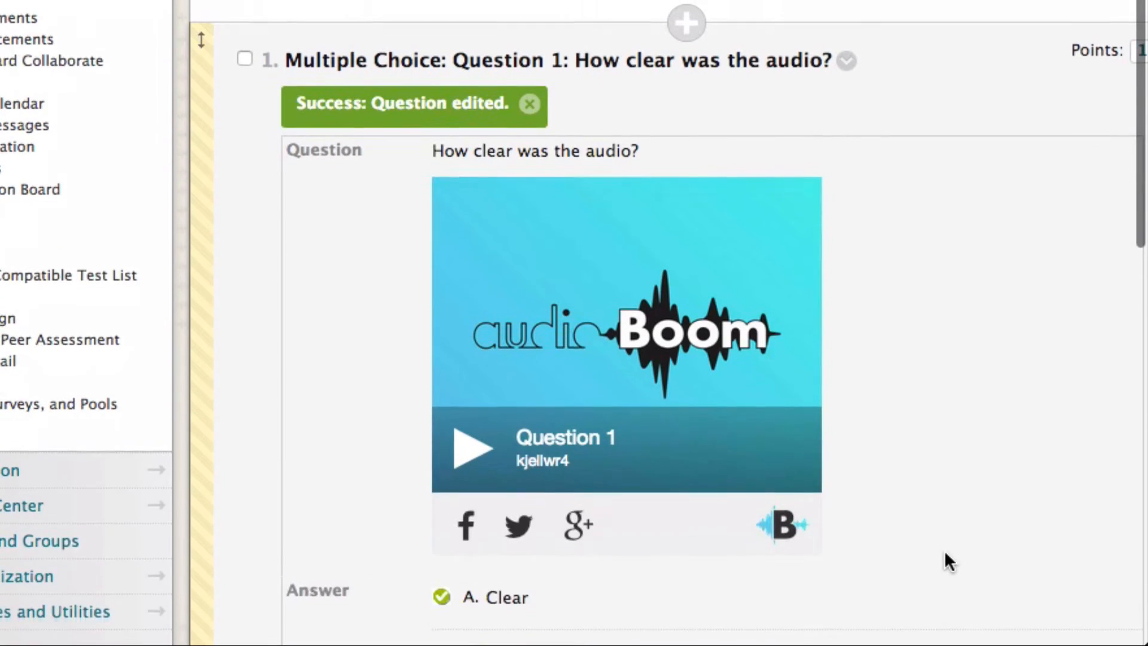
- Play part of the Question 1 recording in the Test Canvas and pause it
scroll(948, 550, "down", 1)
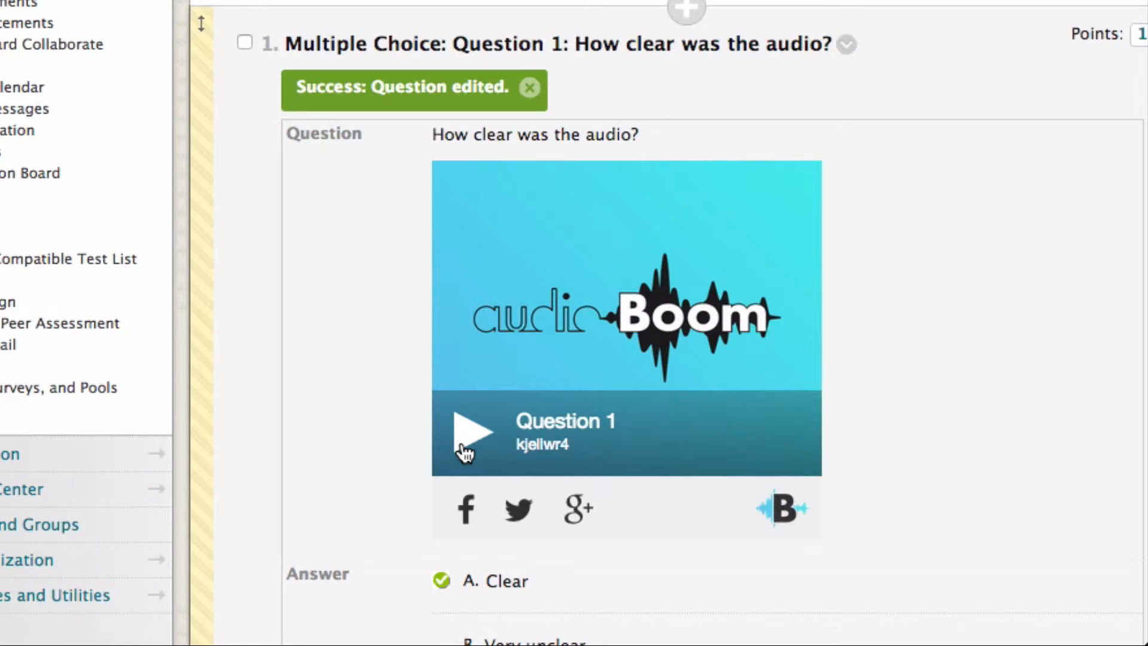
left_click(466, 453)
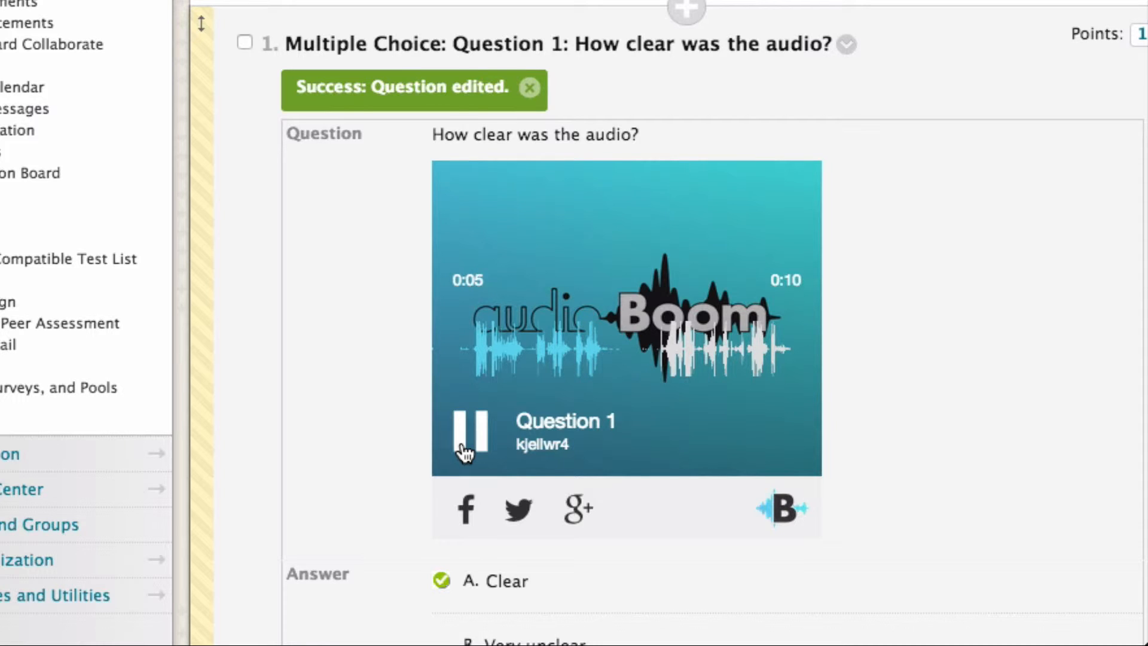
left_click(464, 453)
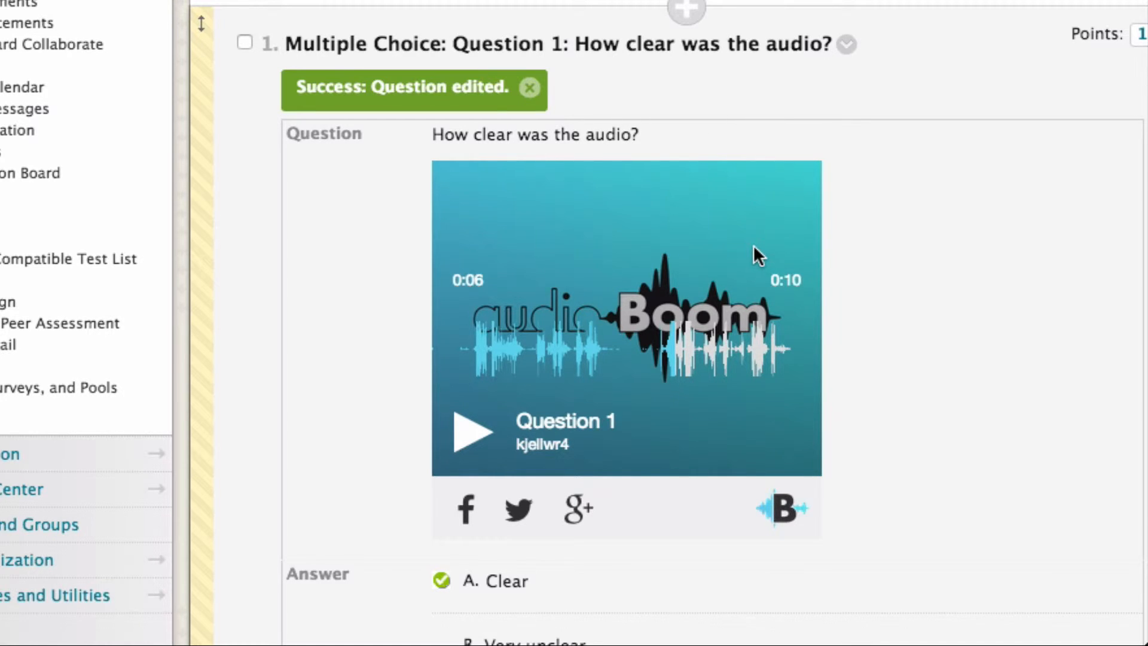
- Open the multiple-choice Question 2, "Can you hear the audio?", for editing
scroll(590, 258, "down", 1)
scroll(590, 258, "down", 10)
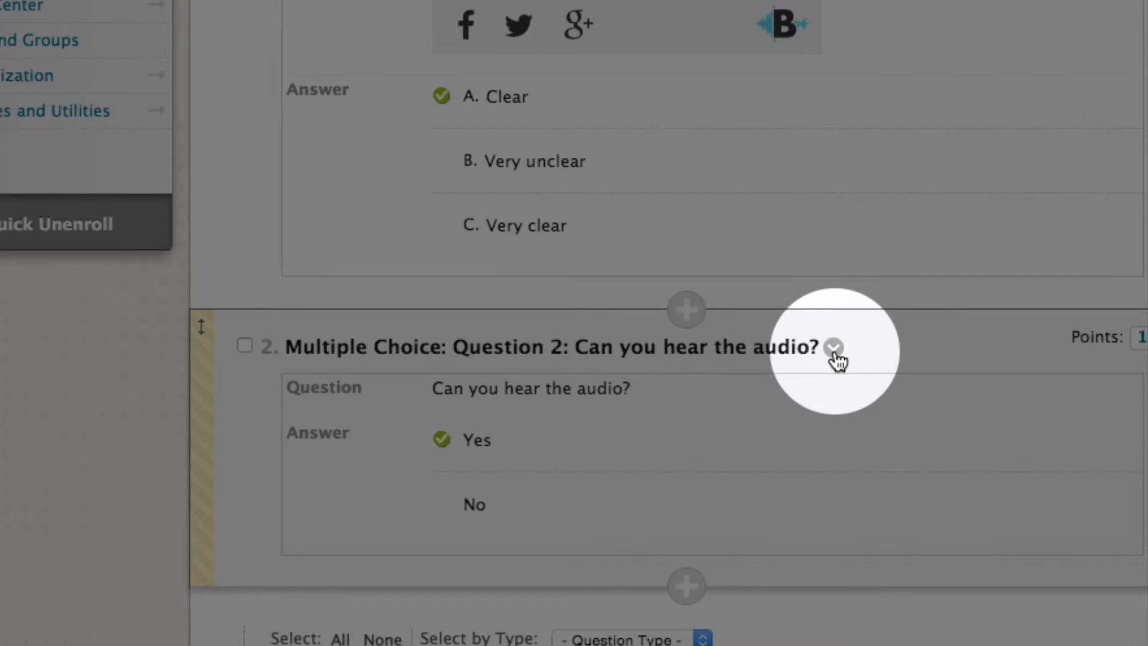
left_click(833, 347)
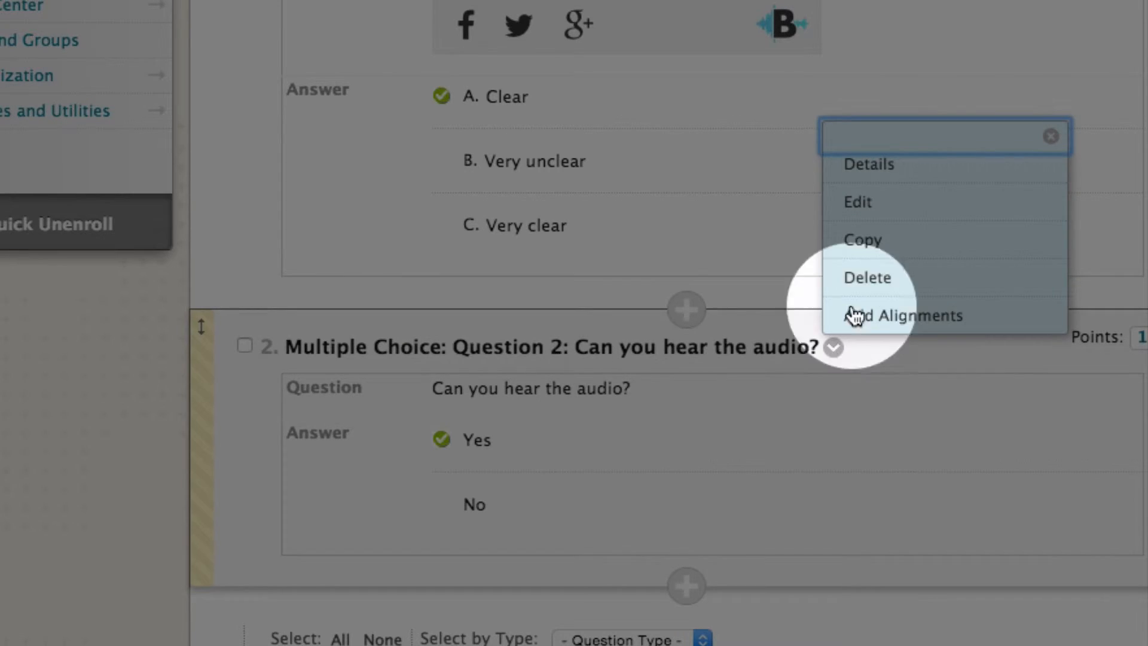
left_click(866, 215)
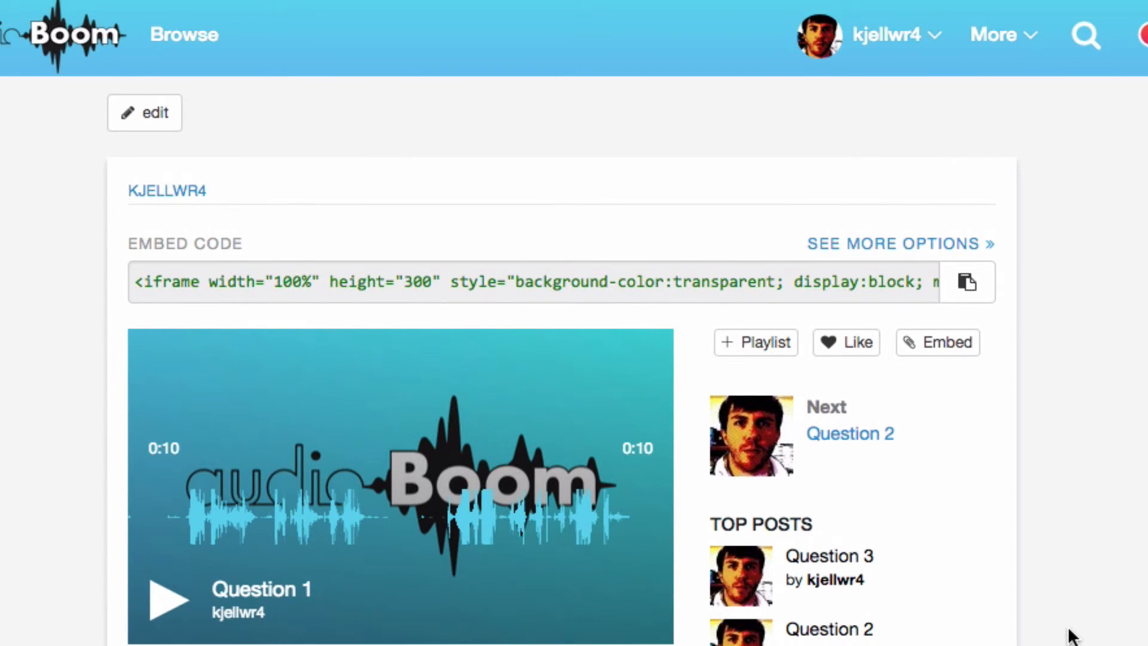
- Switch to audioBoom and open the Question 2 recording from the account's posts
left_click(662, 497)
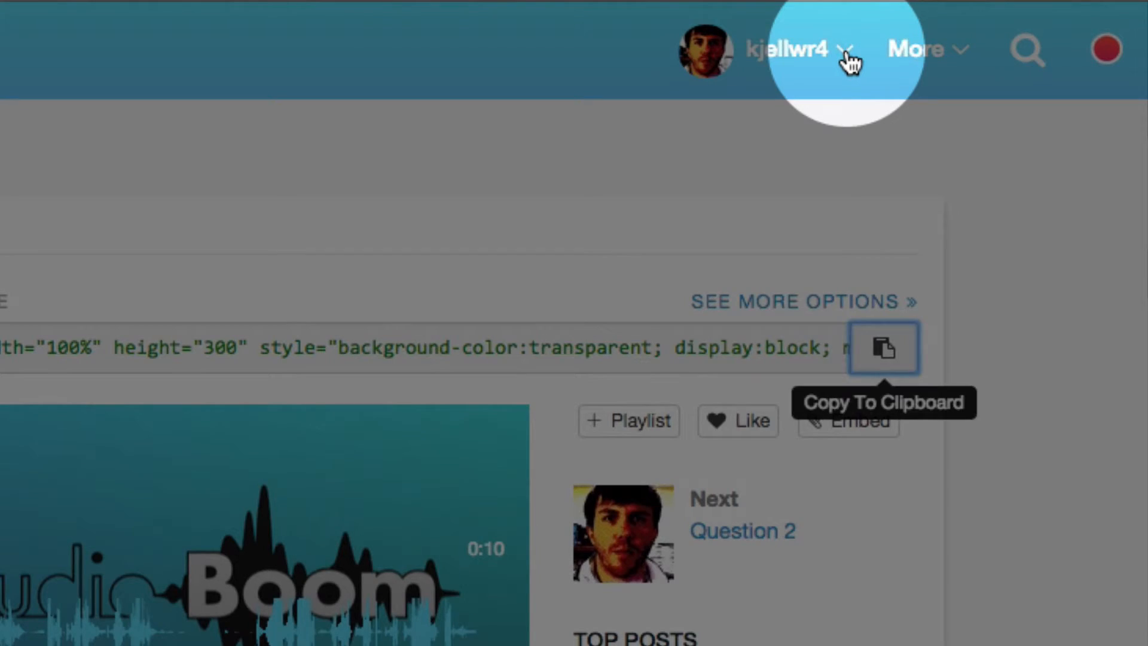
left_click(847, 57)
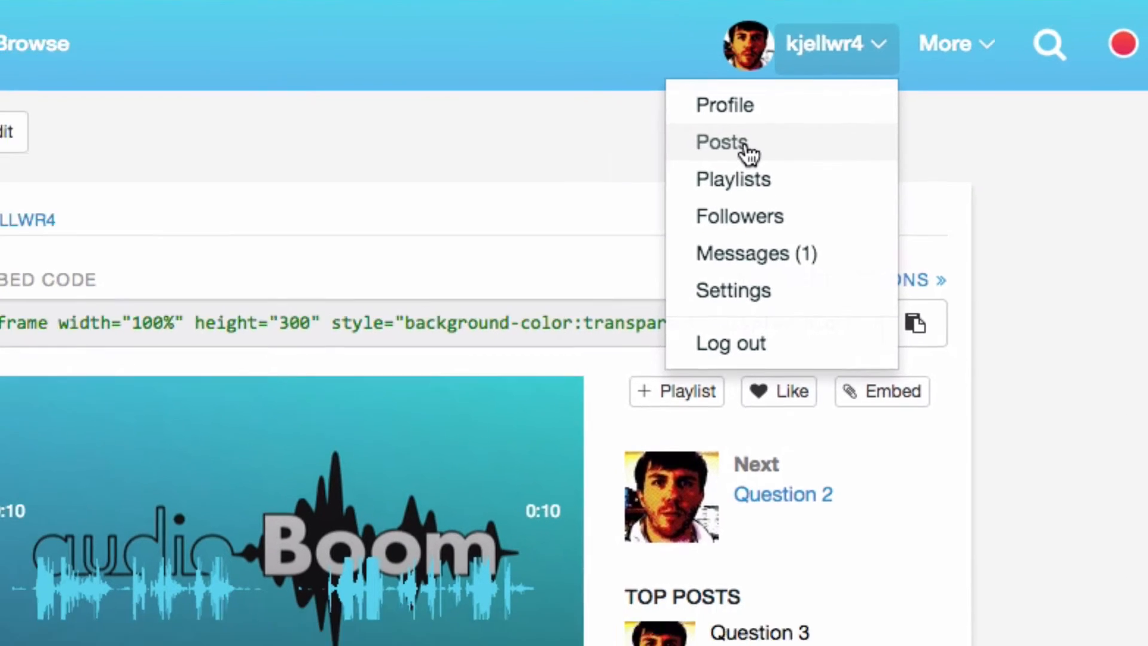
left_click(703, 159)
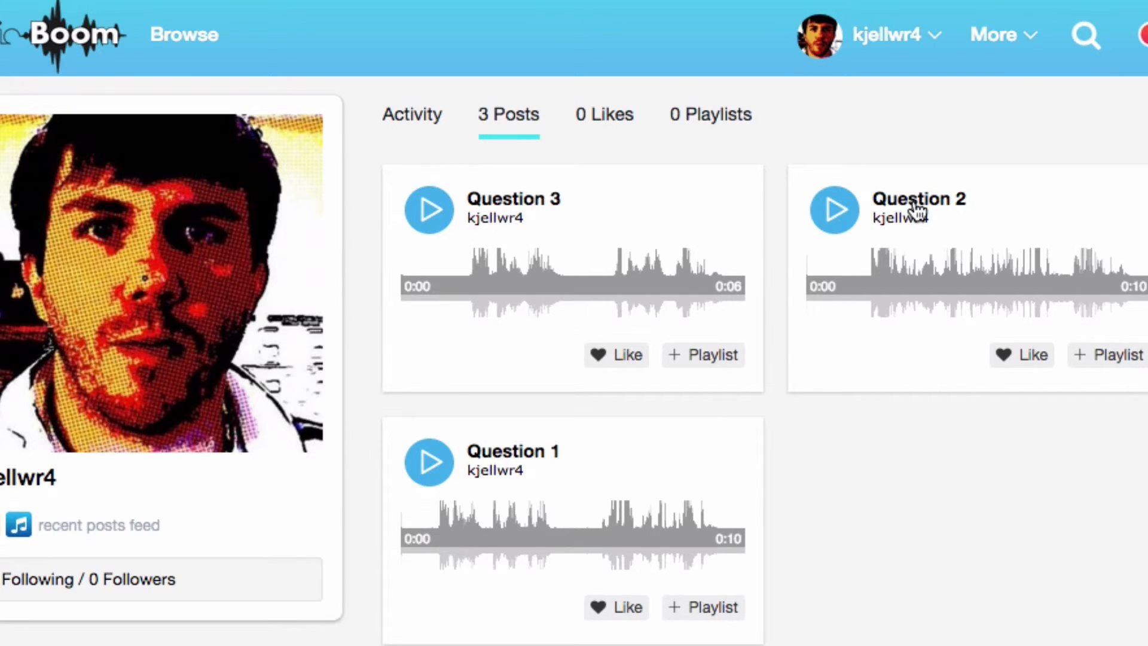
left_click(917, 209)
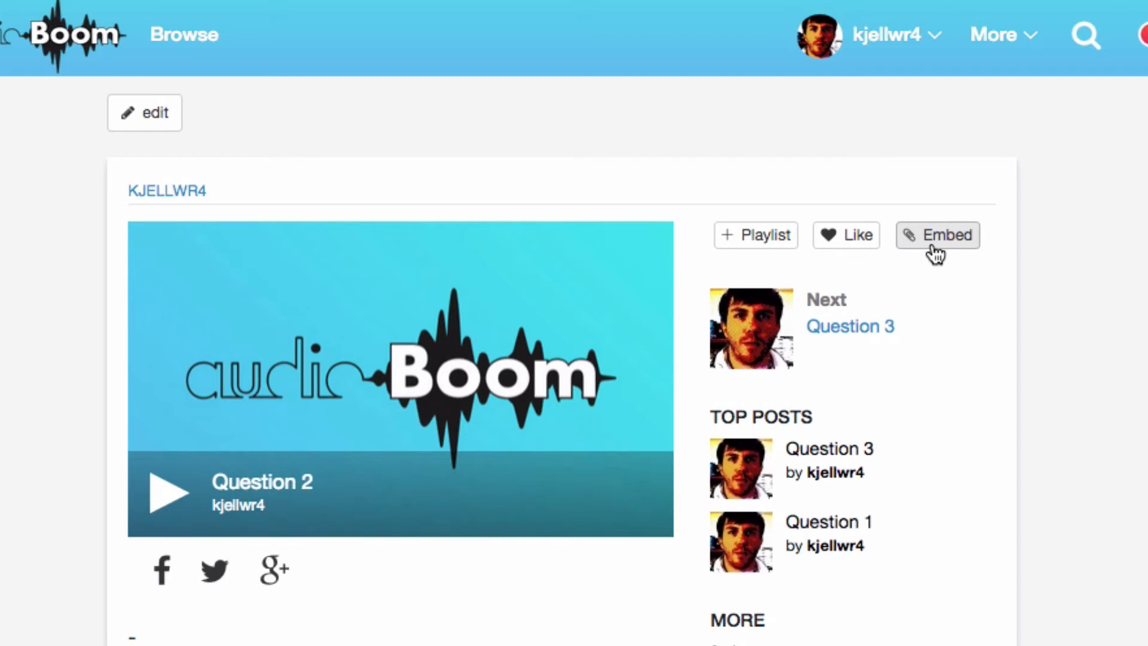
- Show the embed code of the Question 2 recording and copy it to the clipboard
left_click(935, 252)
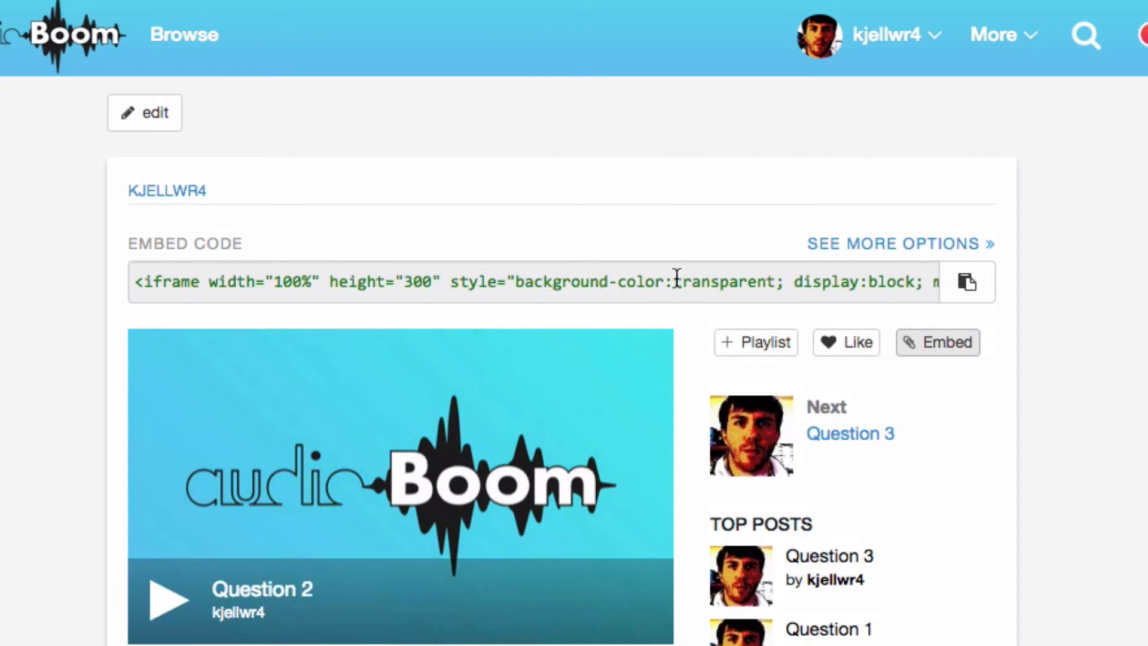
left_click(507, 284)
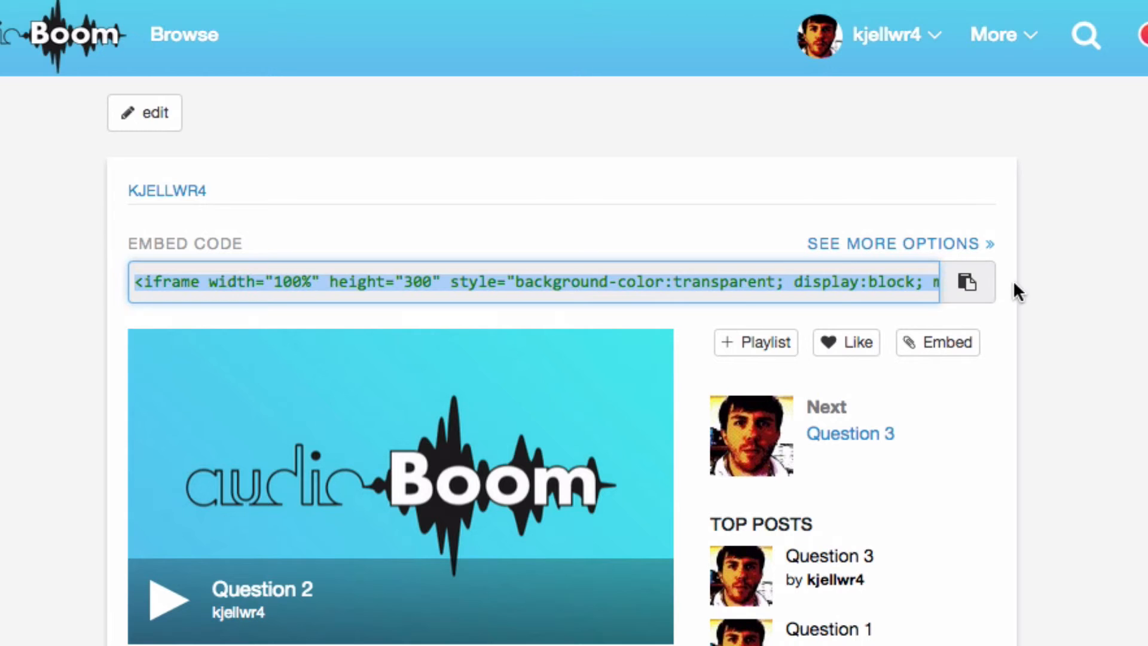
left_click(968, 283)
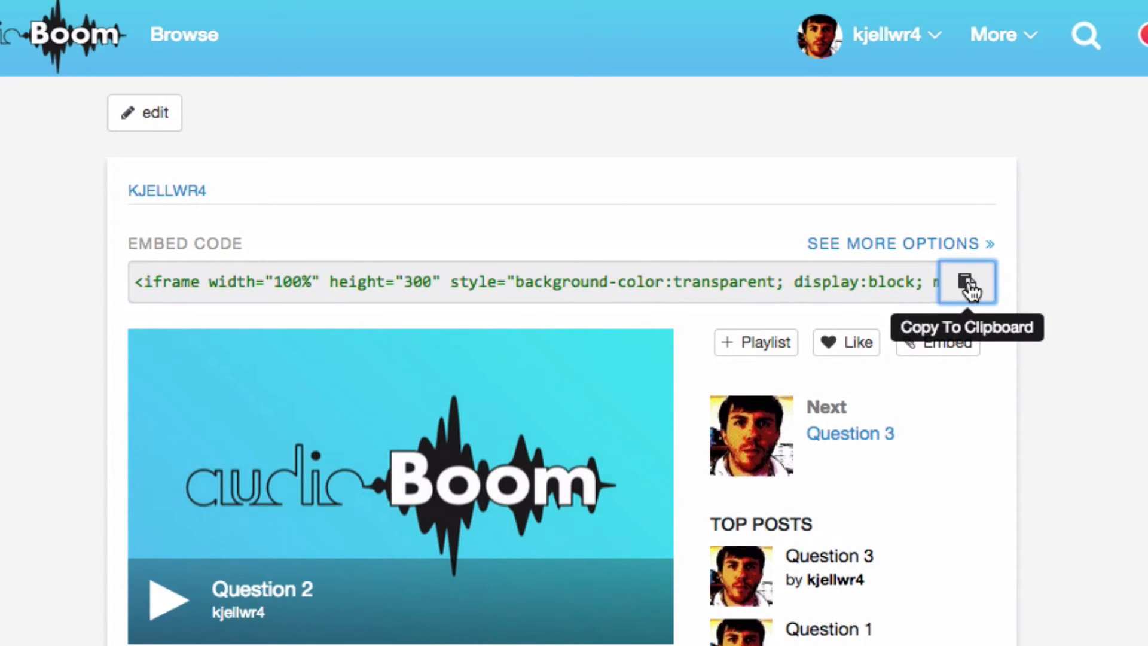
- Return to Blackboard, paste the embed code below Question 2's HTML paragraph after a blank line, and update the question text
left_click(722, 281)
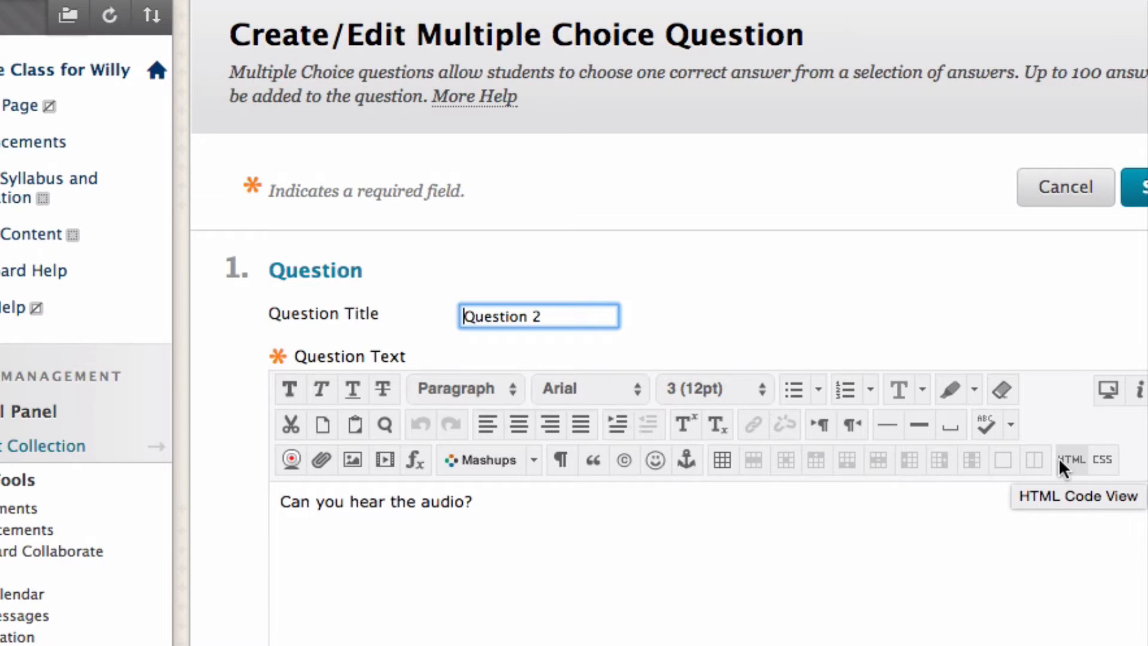
left_click(1059, 462)
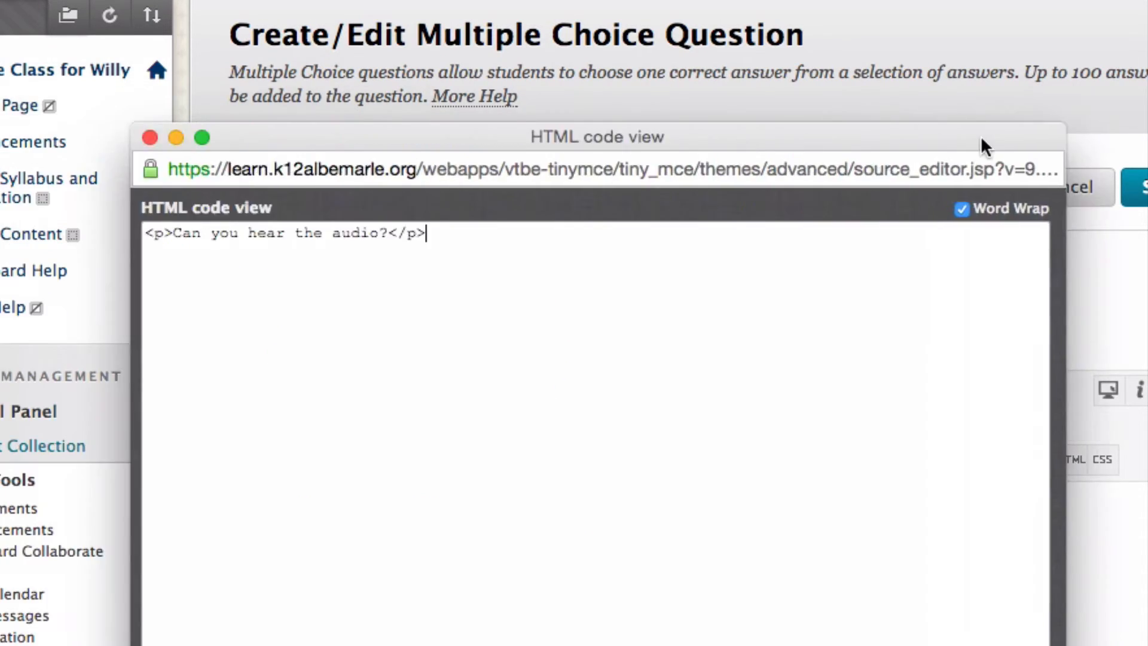
left_click(462, 204)
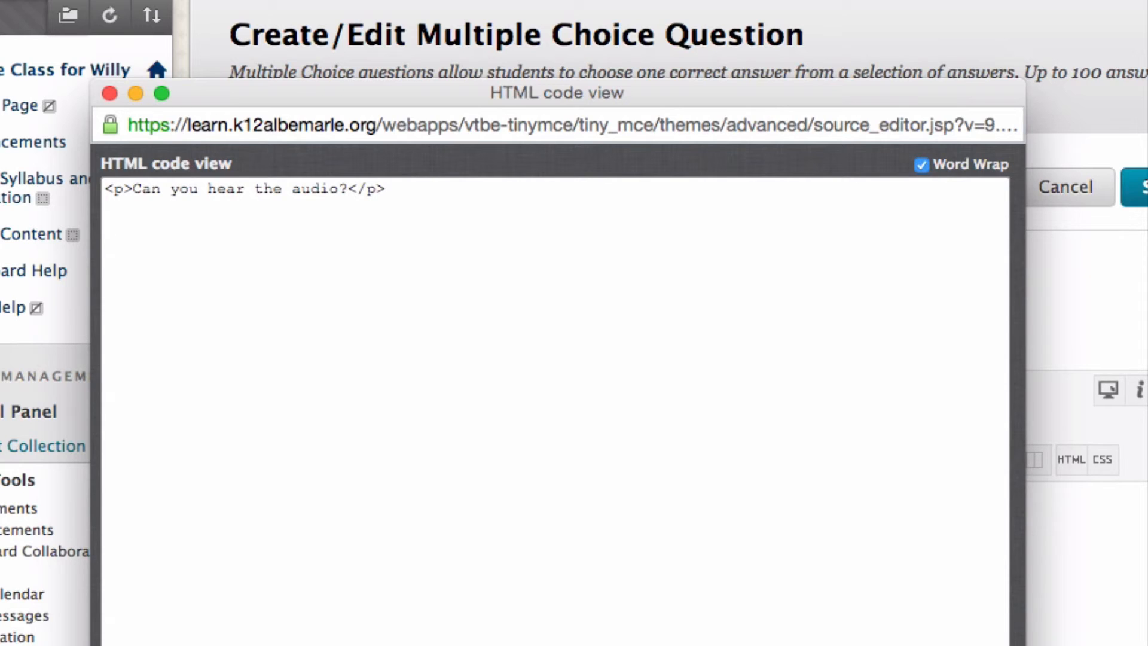
key("Return")
key("Return")
key("super+v")
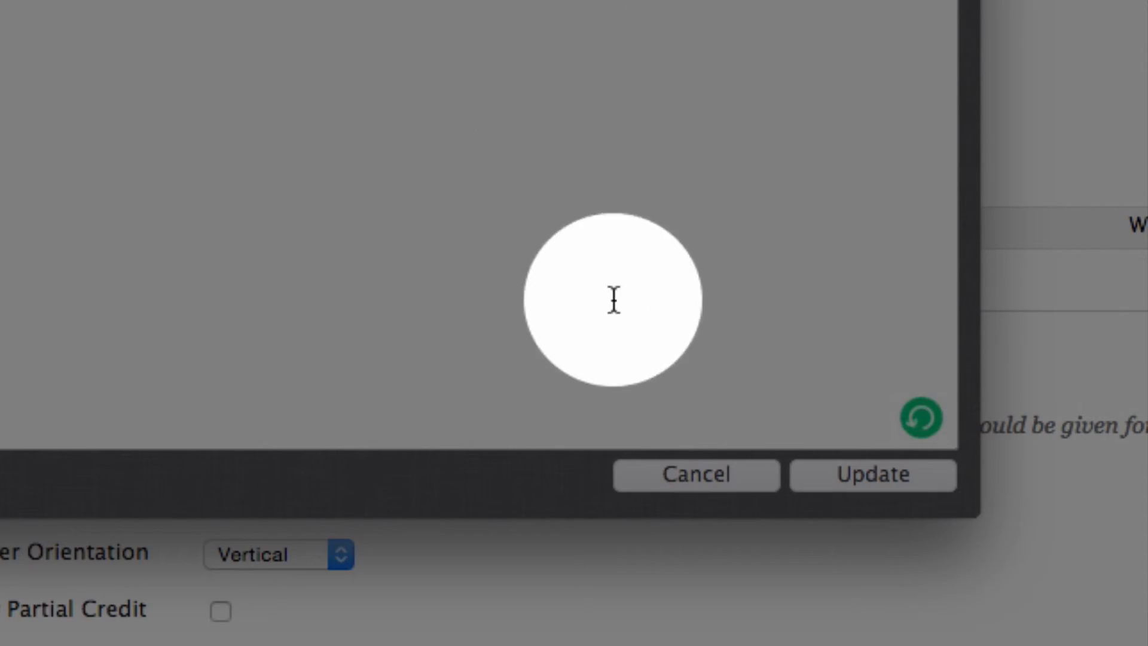
left_click(873, 475)
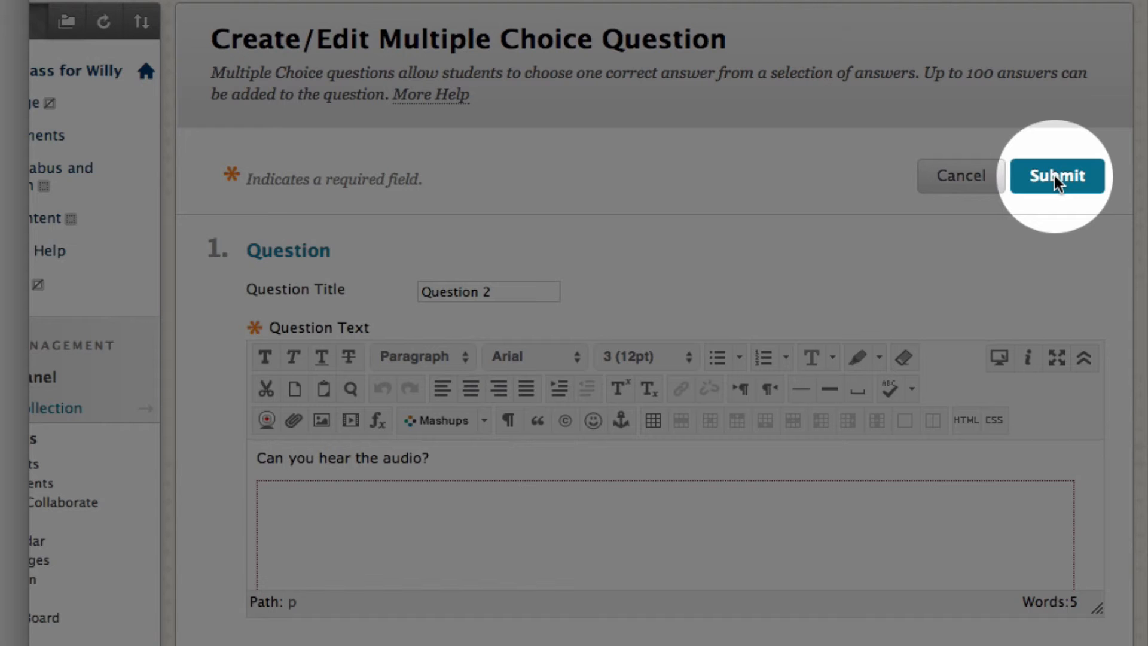
- Submit the edited Question 2, check its embedded player and close the Test Canvas to return to the tests list
left_click(1054, 174)
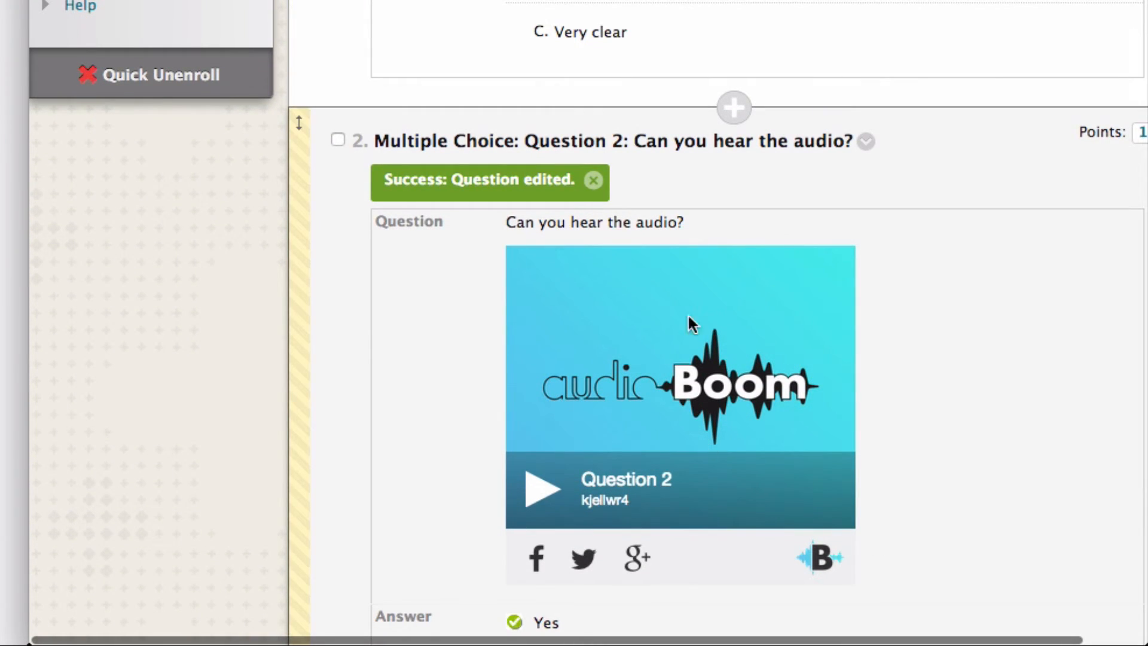
scroll(684, 356, "down", 5)
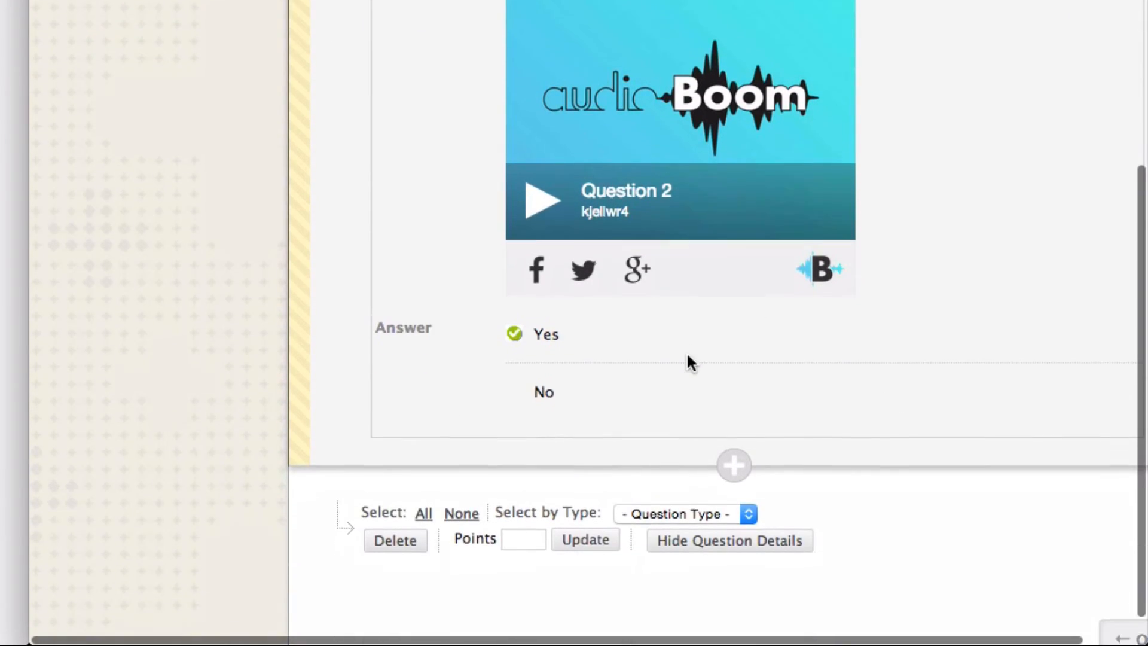
scroll(686, 352, "right", 1)
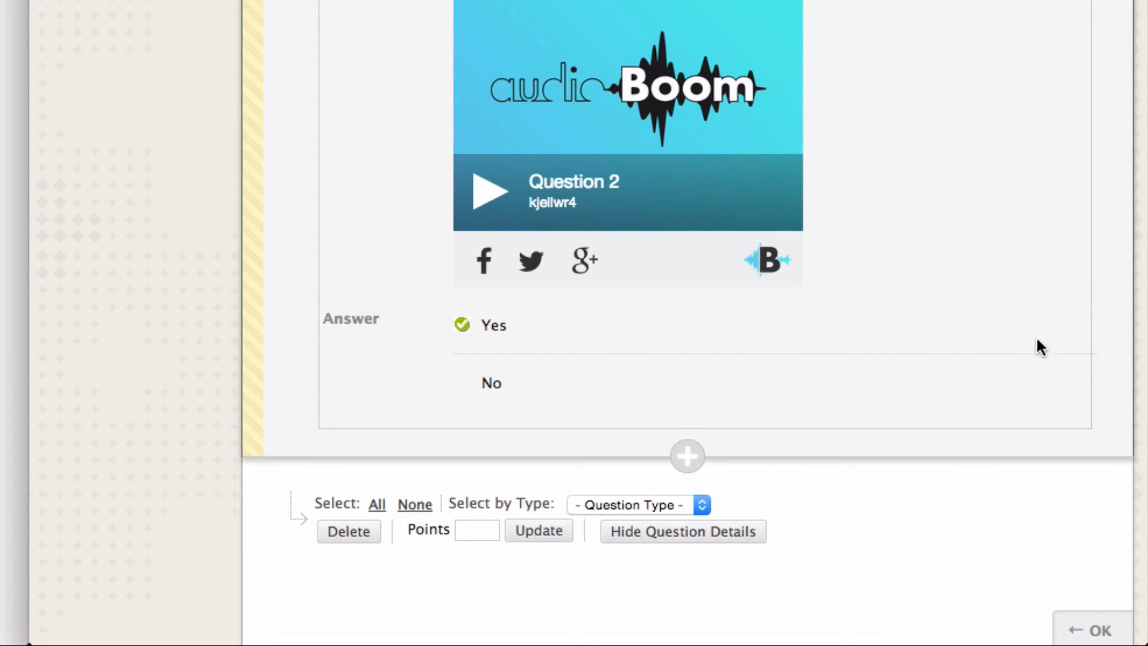
scroll(955, 456, "down", 1)
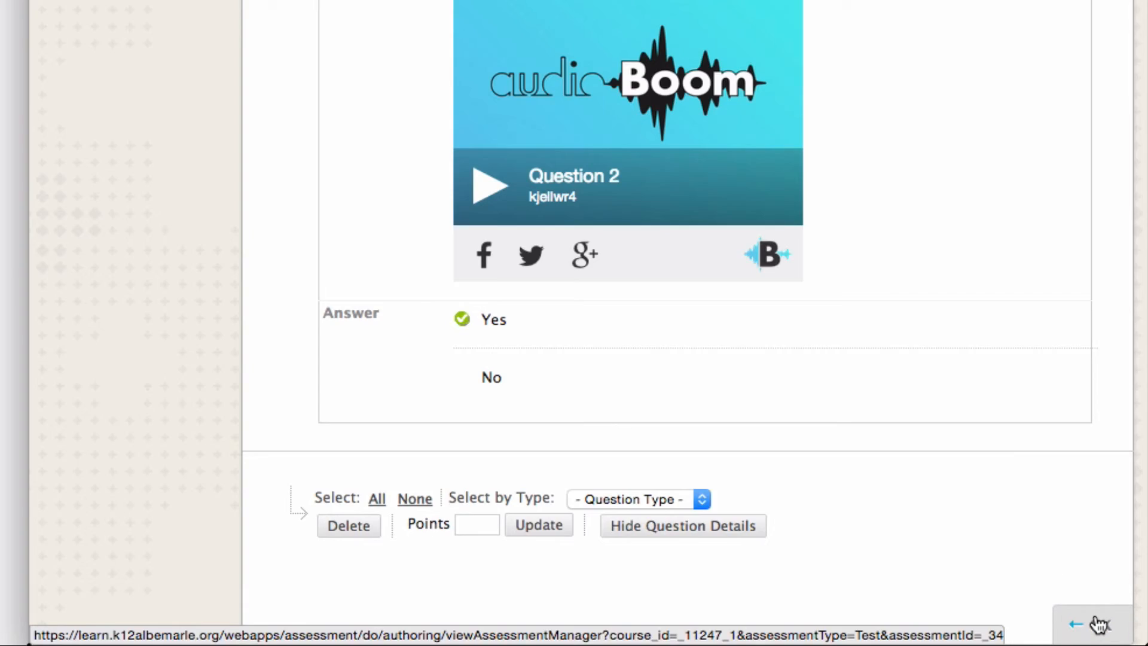
left_click(1099, 625)
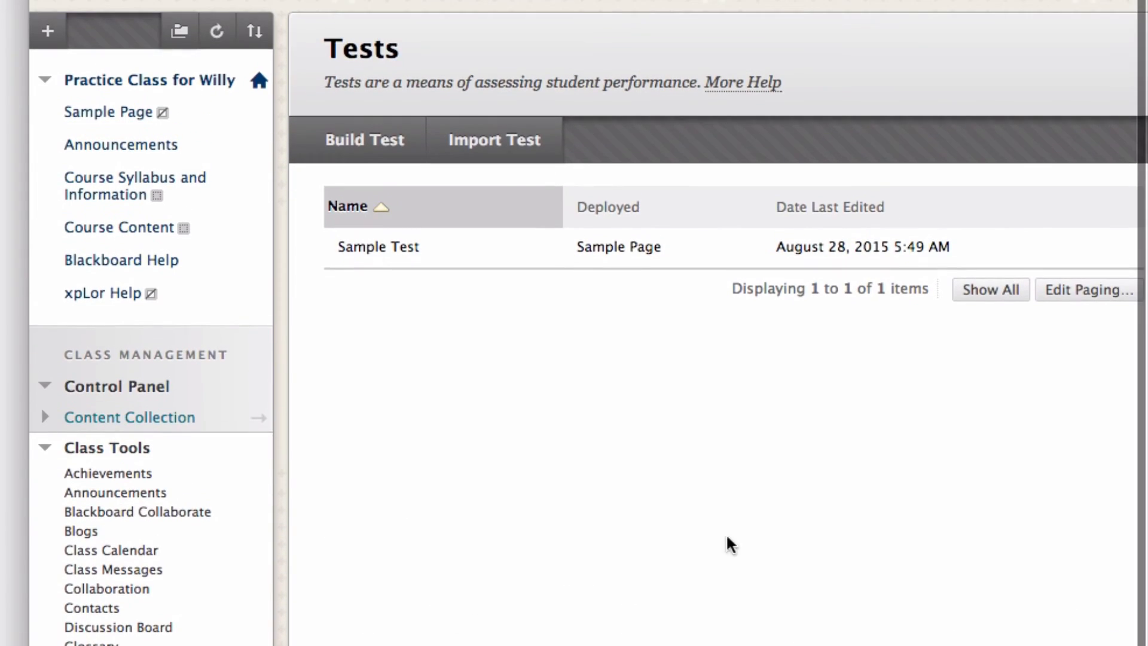
- Open Sample Test from the Sample Page and begin its preview
mouse_move(378, 150)
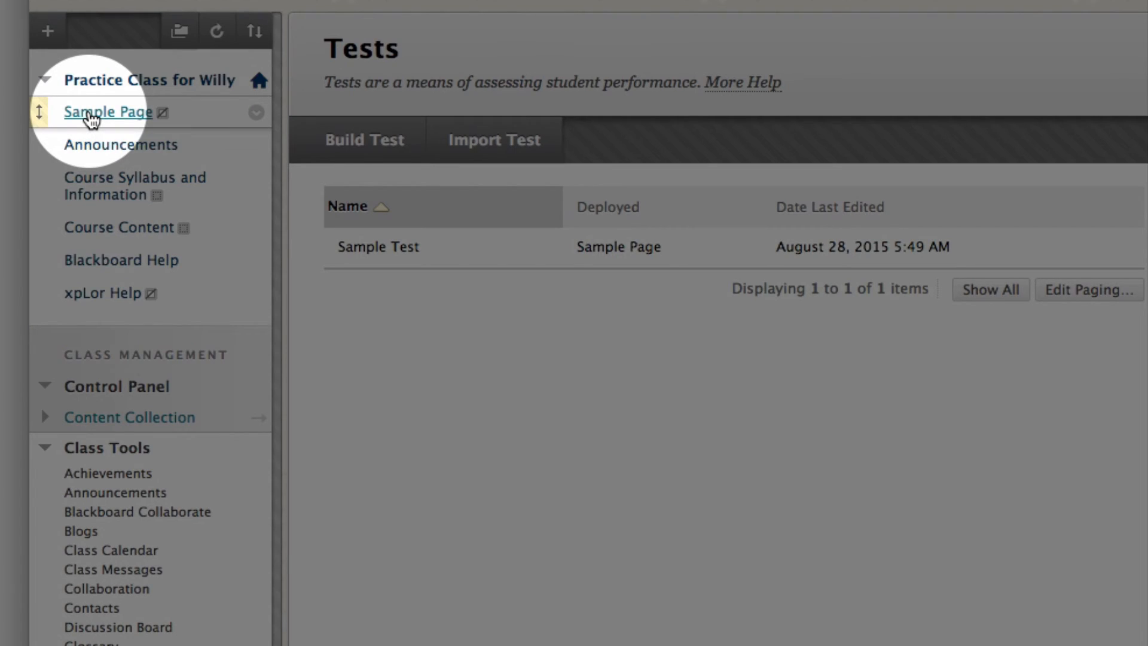
left_click(89, 120)
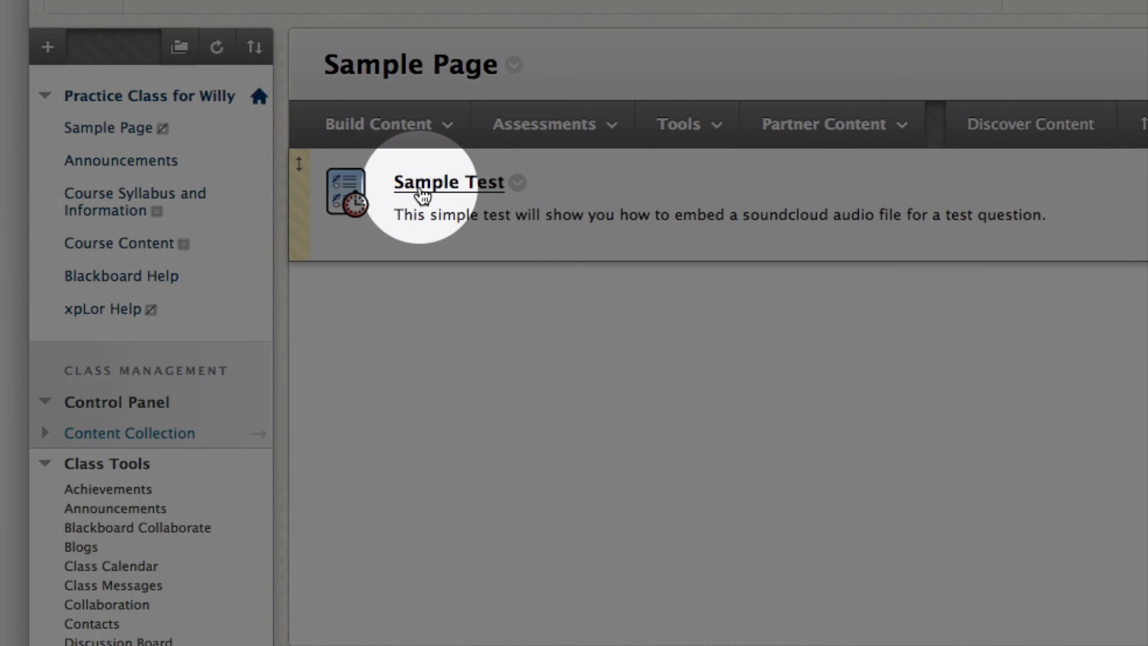
left_click(421, 190)
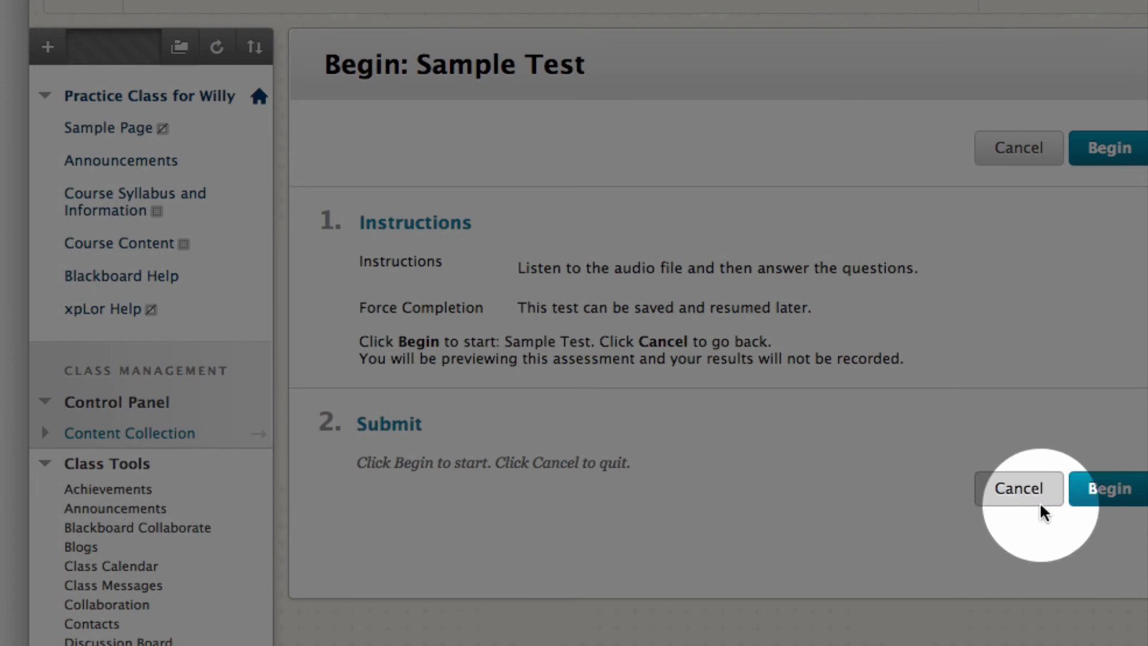
left_click(1109, 492)
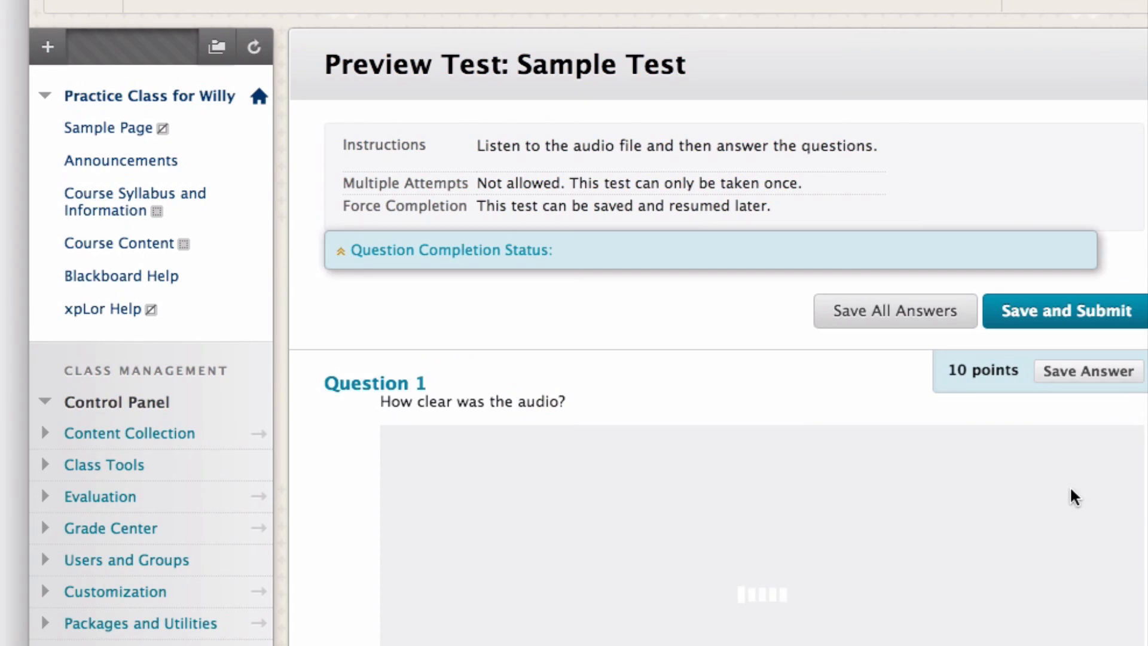
- Play the Question 1 recording in the test preview and save B. Very unclear as the answer
scroll(761, 454, "down", 2)
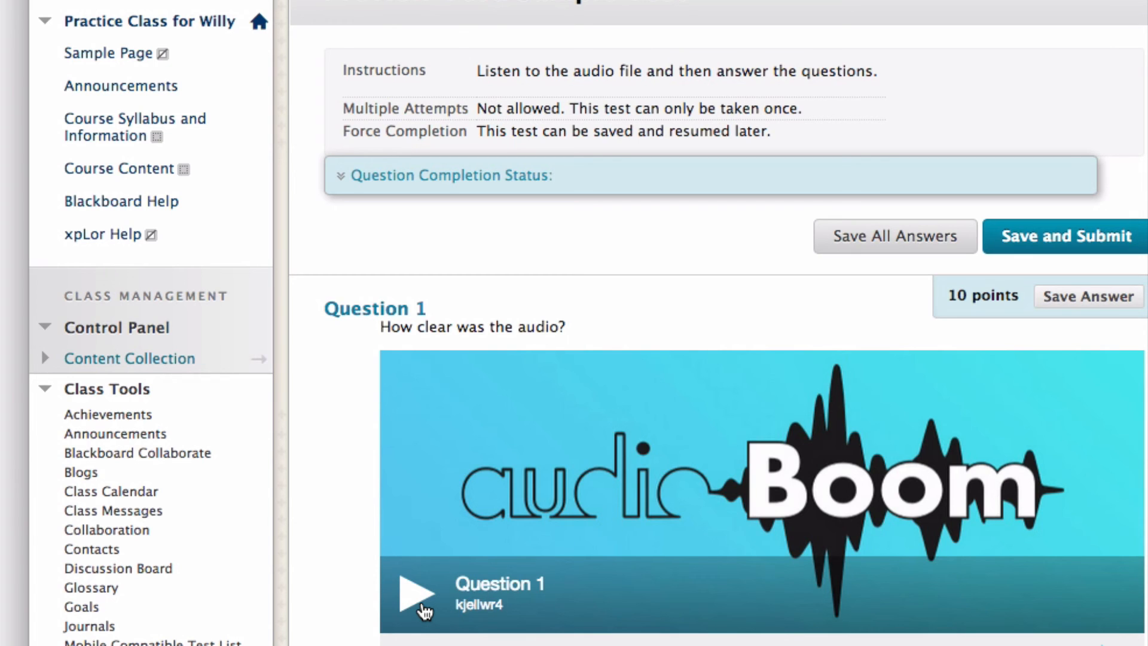
left_click(415, 602)
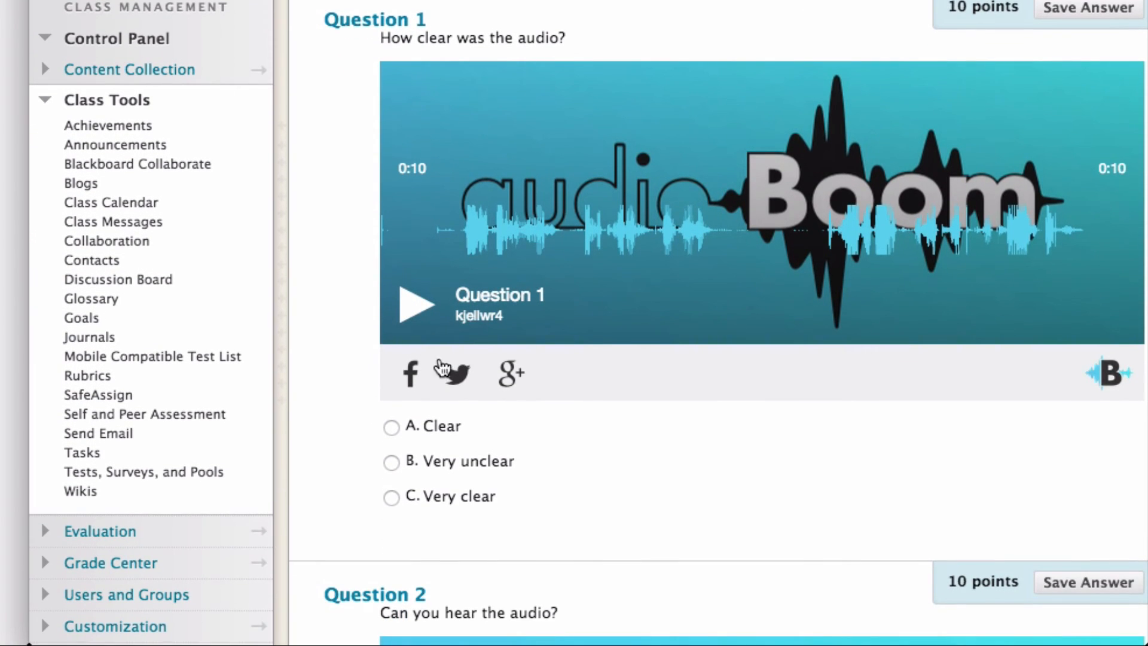
left_click(391, 464)
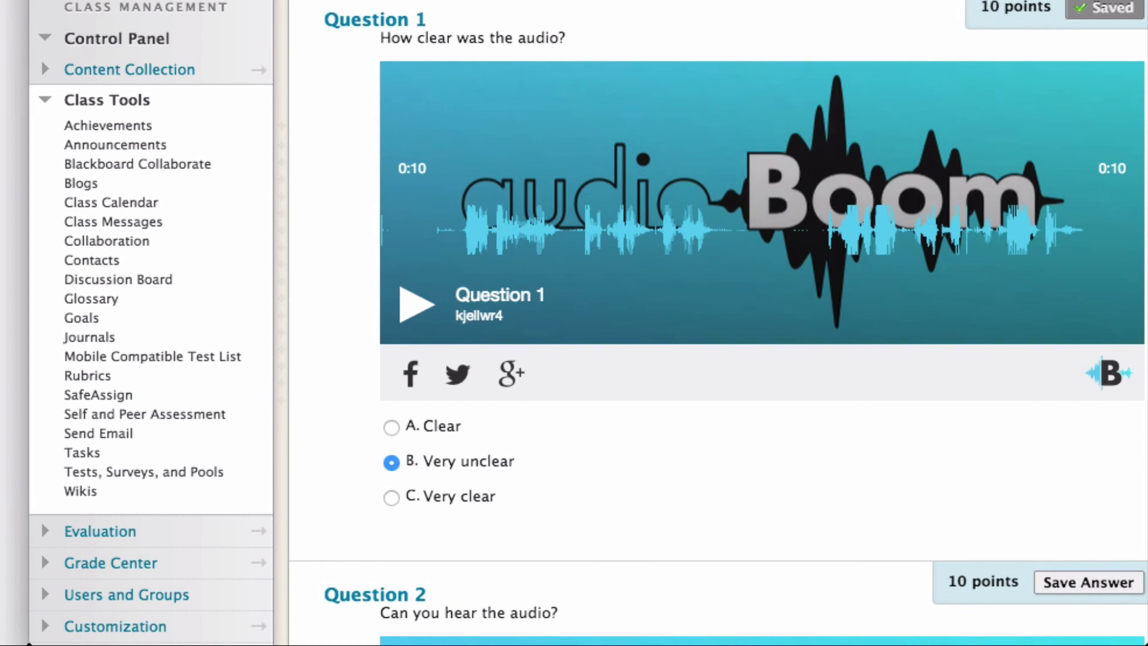
- Answer Question 2 with No, then save and submit the test, confirming the submission
scroll(684, 297, "down", 6)
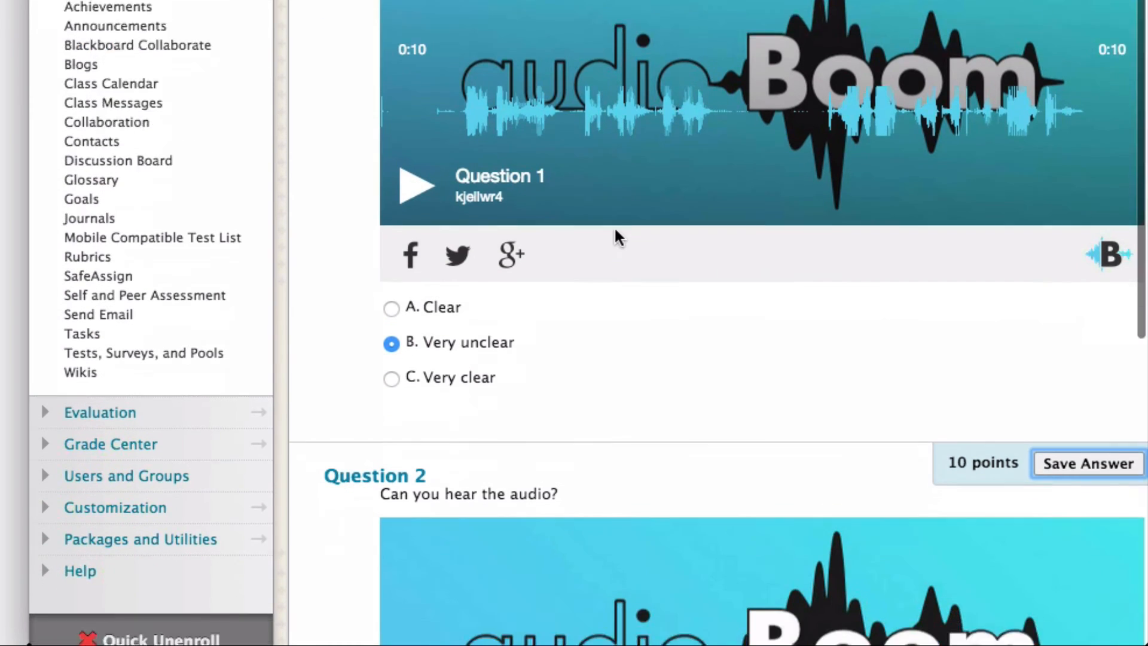
scroll(616, 235, "down", 5)
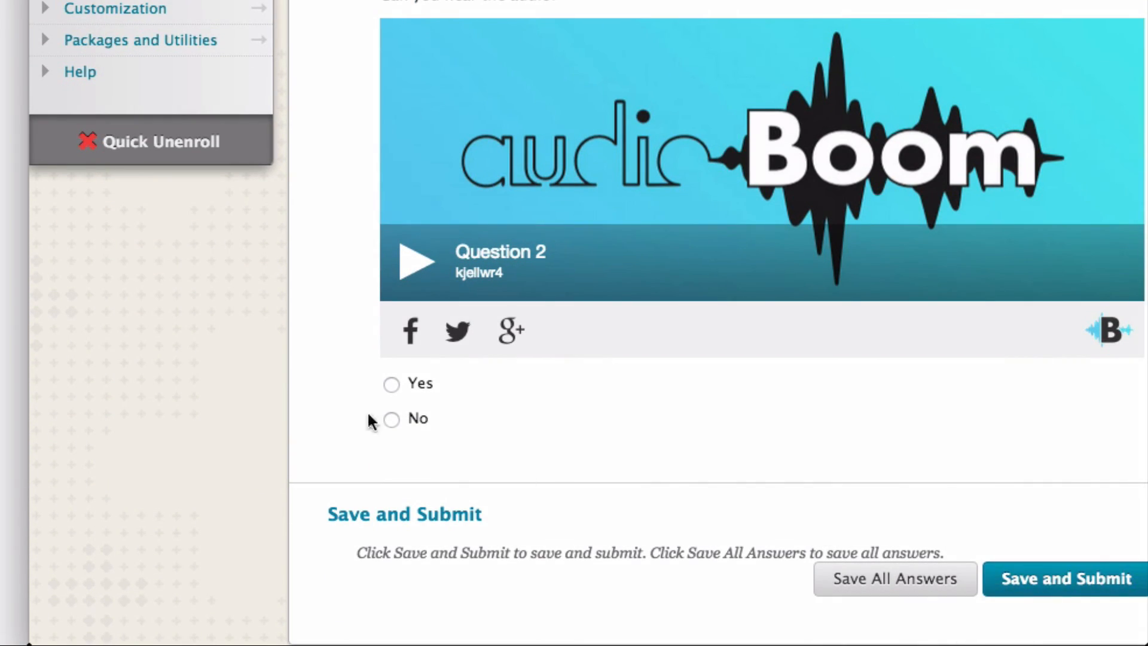
left_click(391, 420)
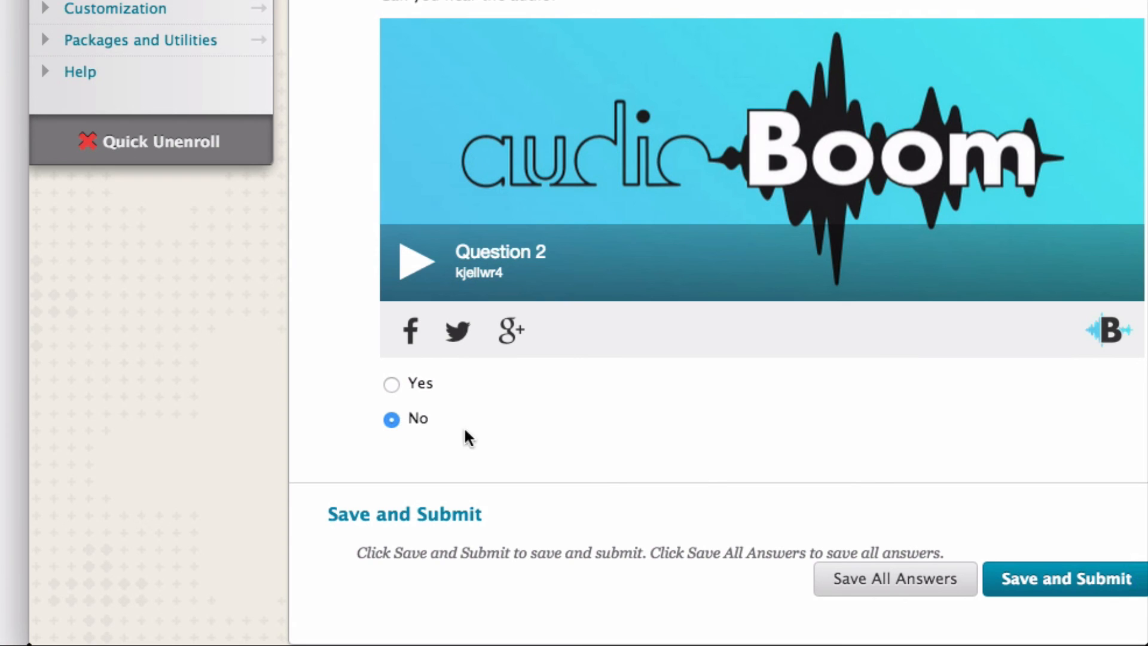
left_click(1047, 586)
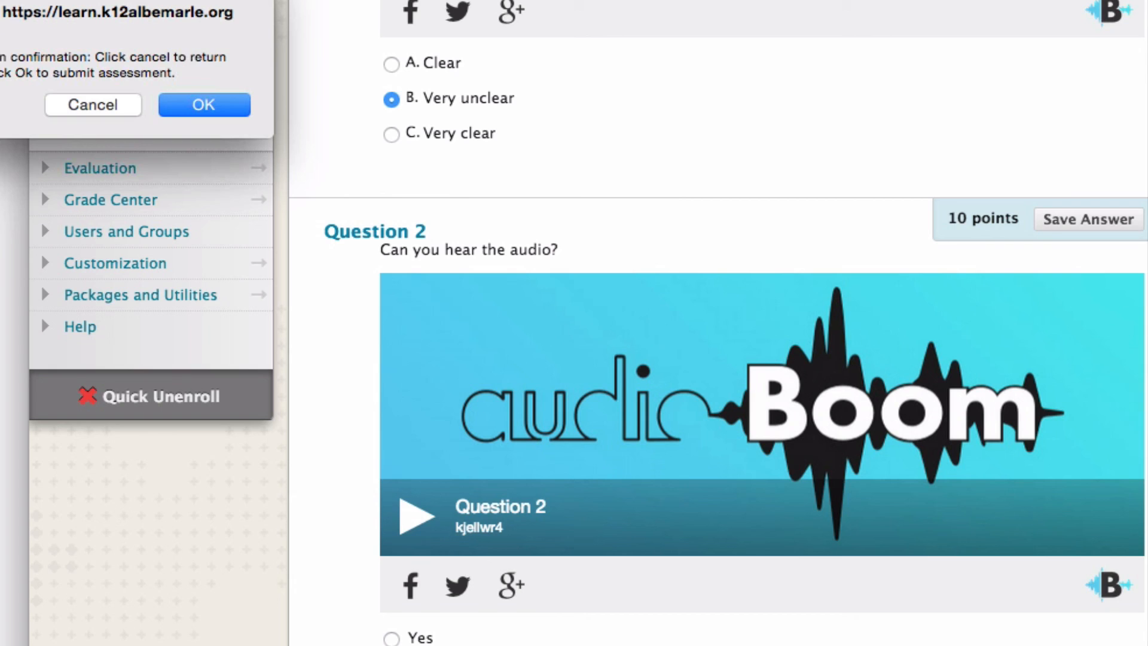
left_click_drag(143, 0, 777, 134)
left_click(828, 259)
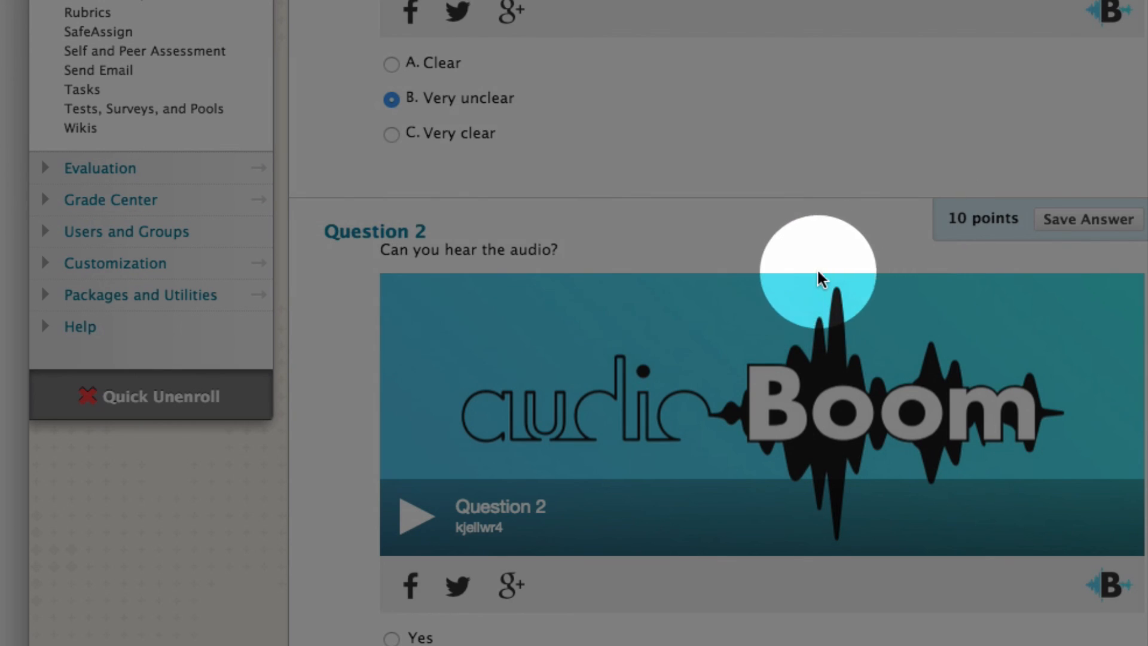